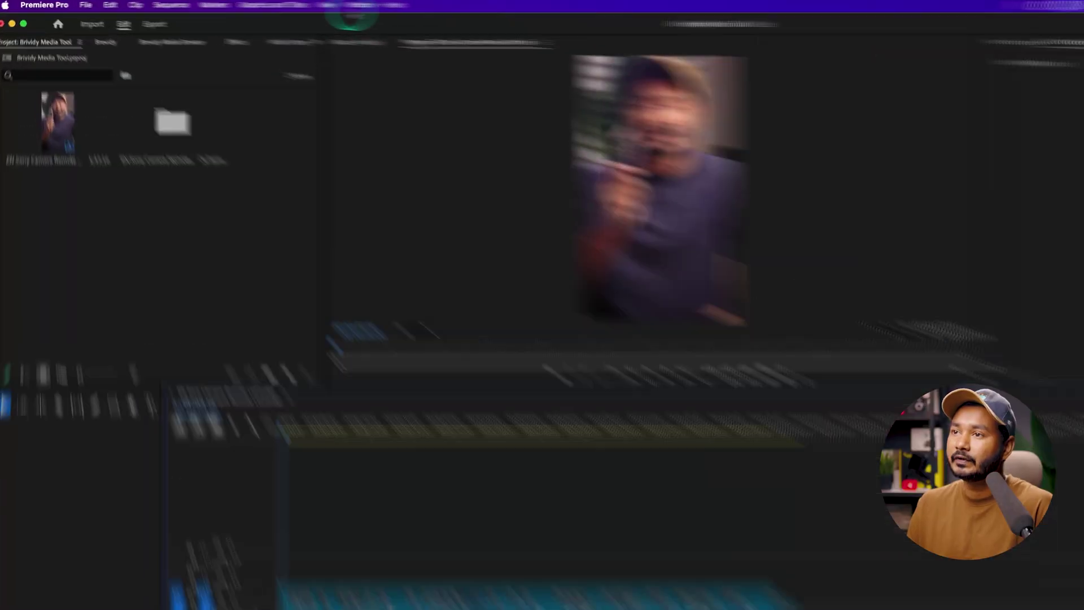
# - Open the Brevidy extension from Window > Extensions and sign in to it
pyautogui.click(272, 7)
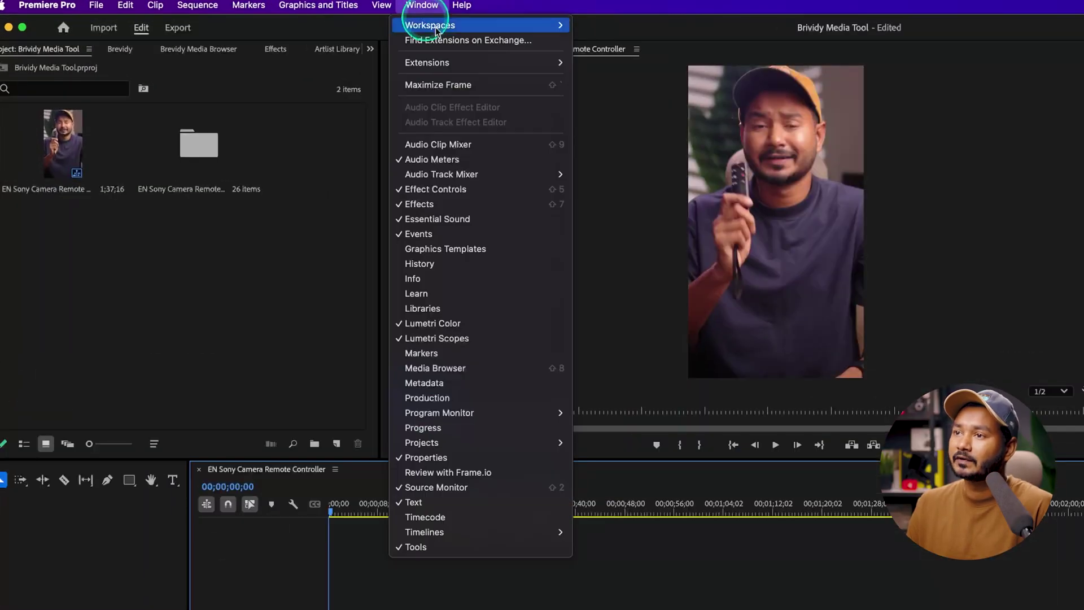
pyautogui.moveTo(460, 63)
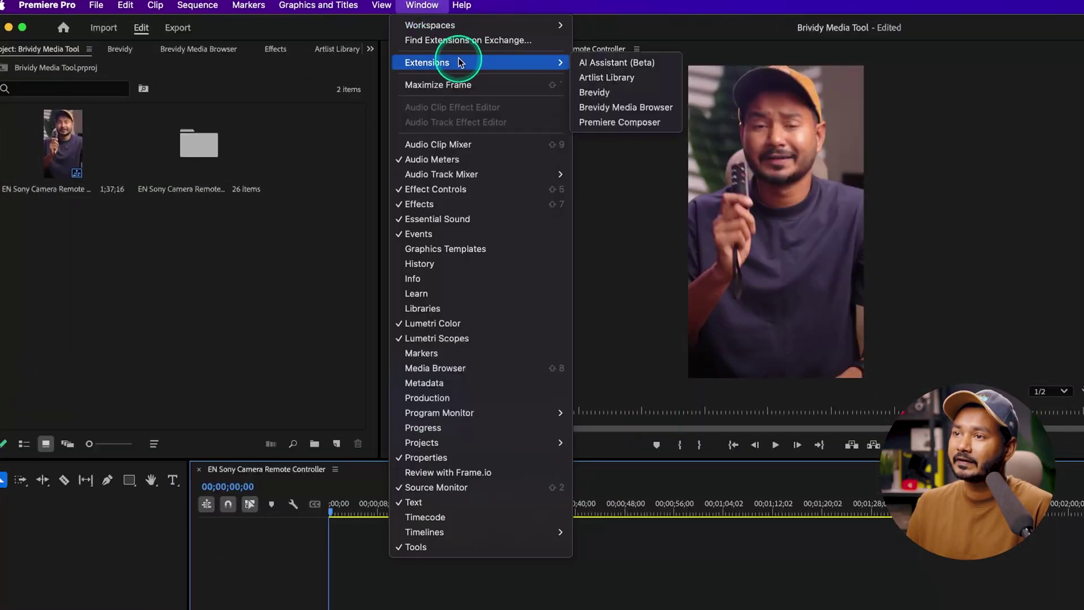
pyautogui.click(617, 98)
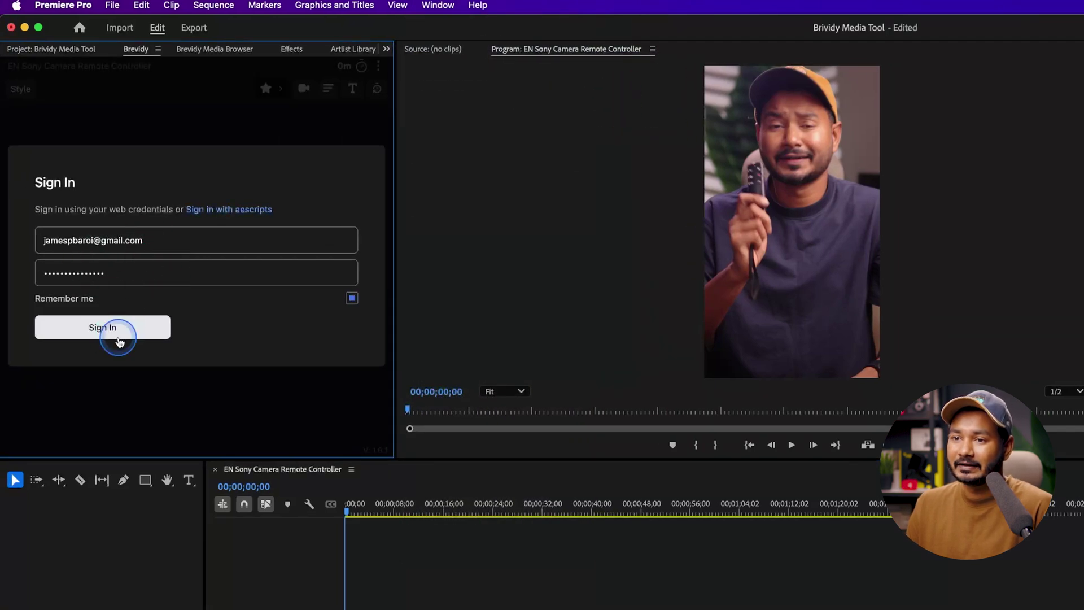
pyautogui.click(119, 339)
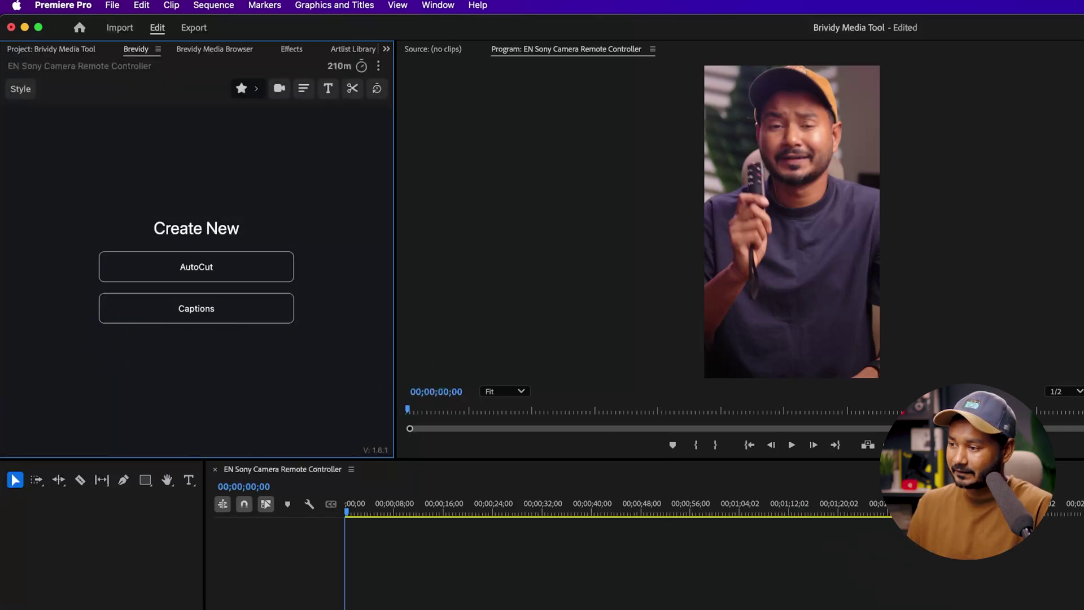
# - Check where the talk's last clip ends, then return the playhead to about 47 seconds
pyautogui.click(946, 511)
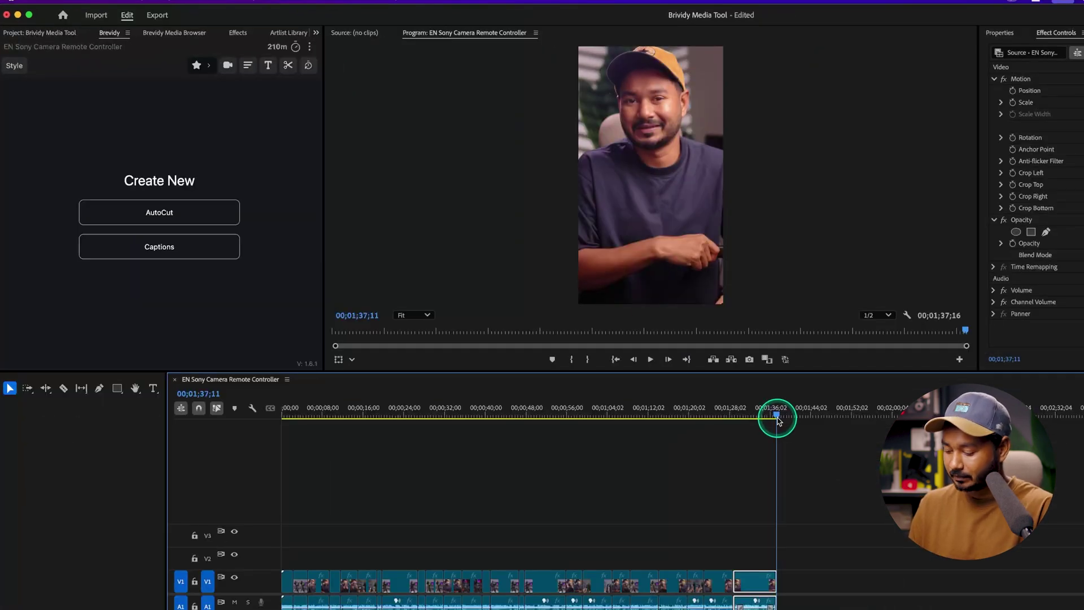
pyautogui.moveTo(778, 421); pyautogui.dragTo(779, 421)
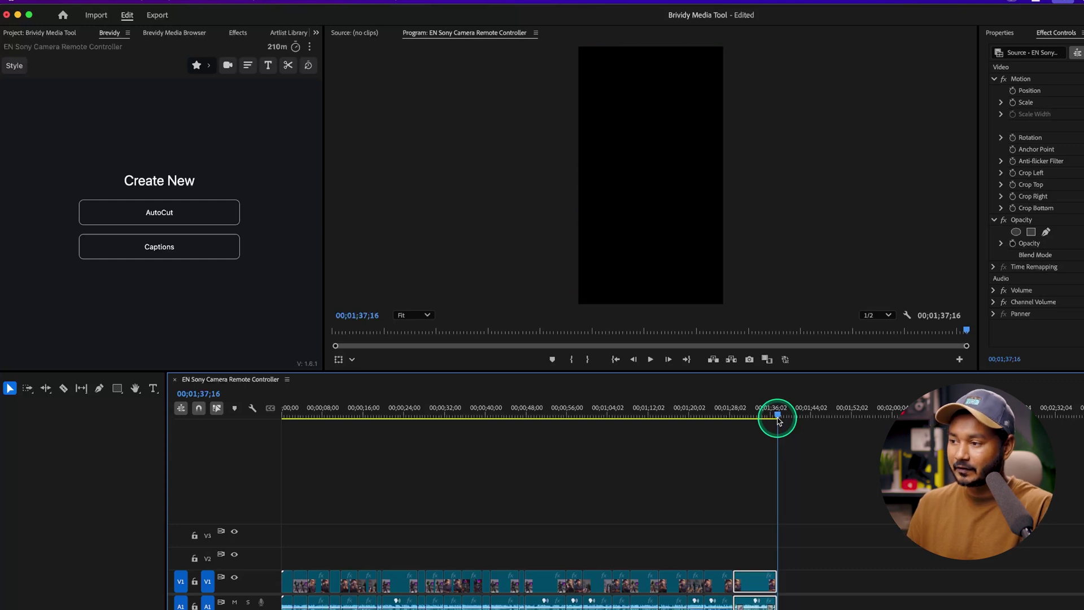
pyautogui.click(521, 417)
# - Create Brevidy captions for the whole sequence in the Poppy Blue Tone style
pyautogui.click(146, 257)
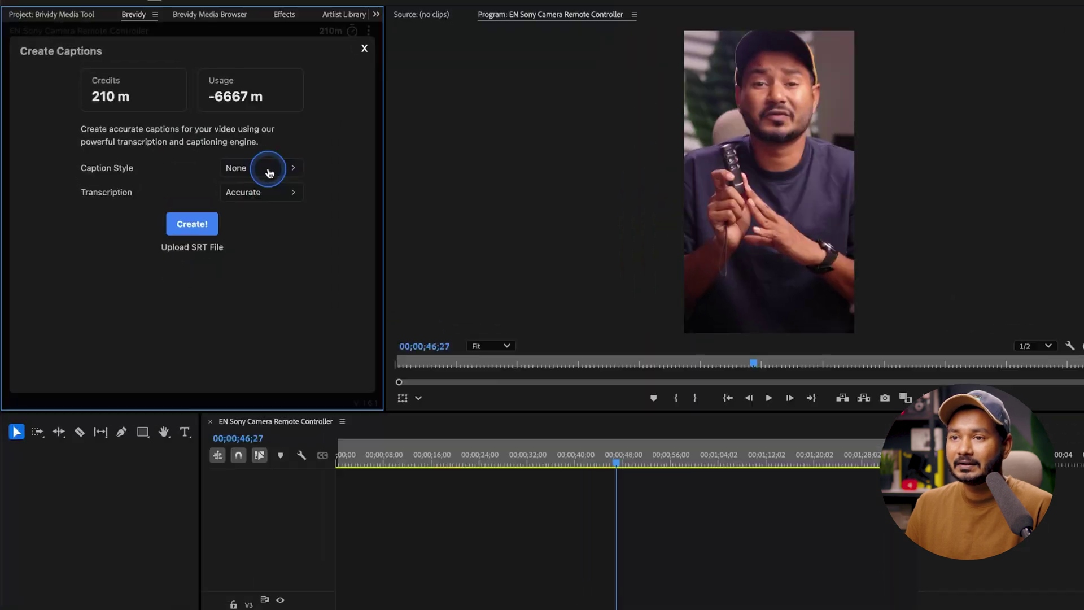
pyautogui.click(223, 164)
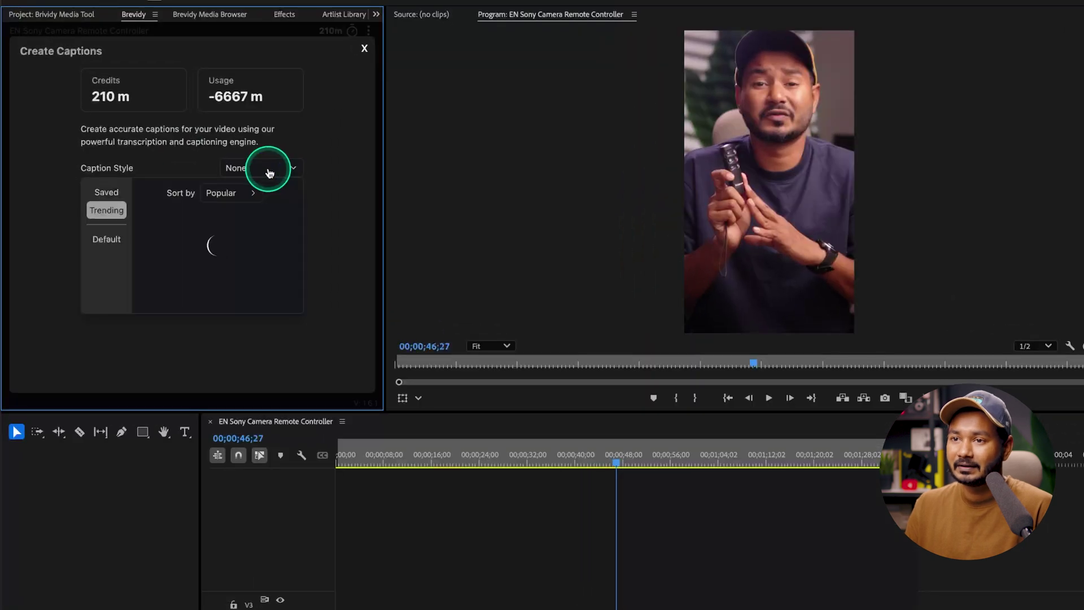
pyautogui.scroll(-2, 217, 254)
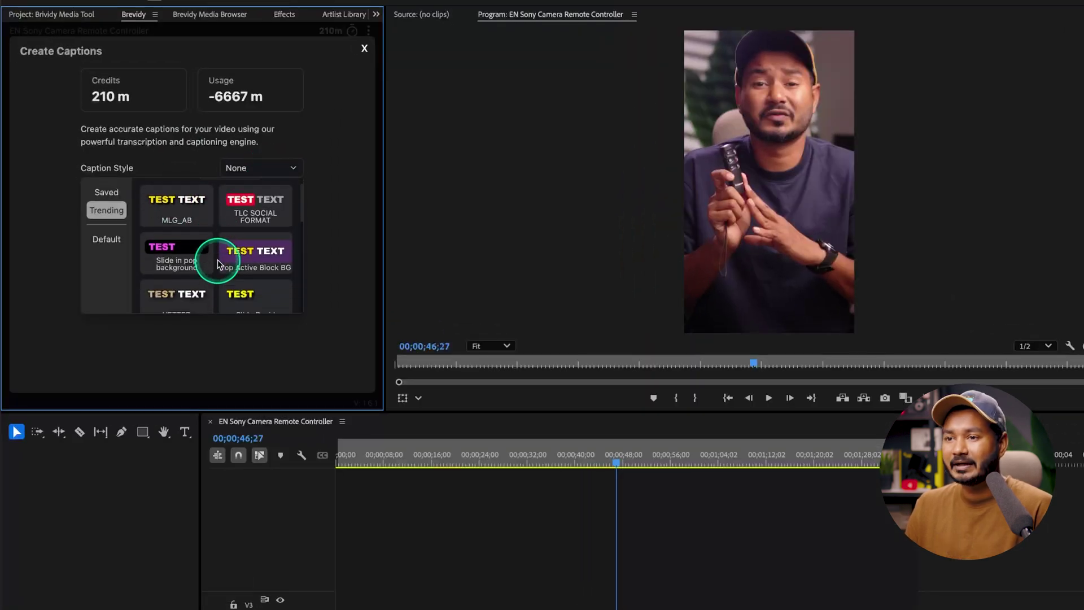
pyautogui.scroll(-2, 219, 264)
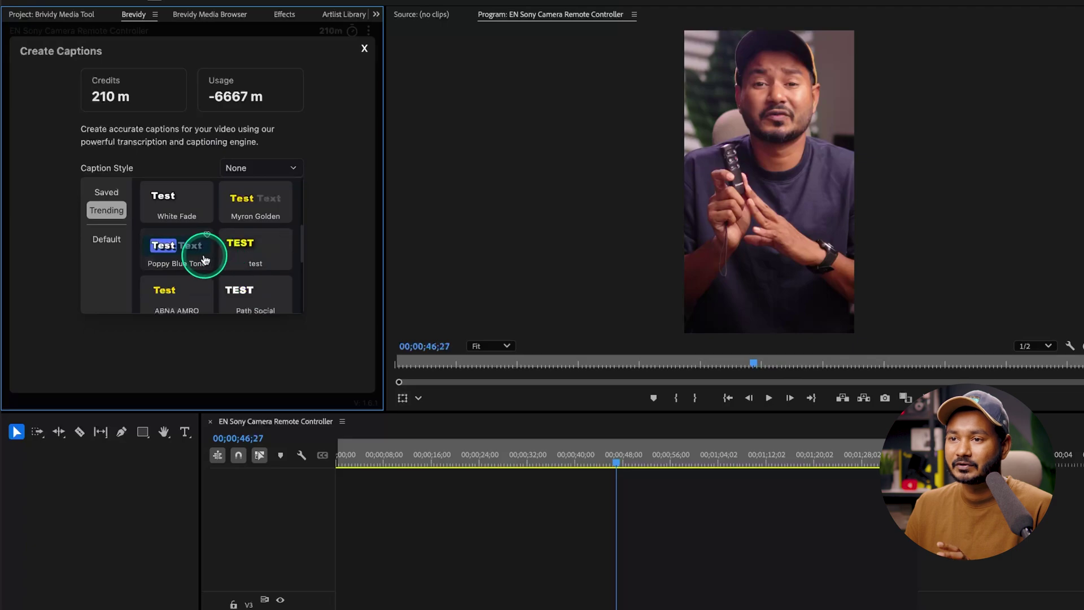
pyautogui.click(180, 254)
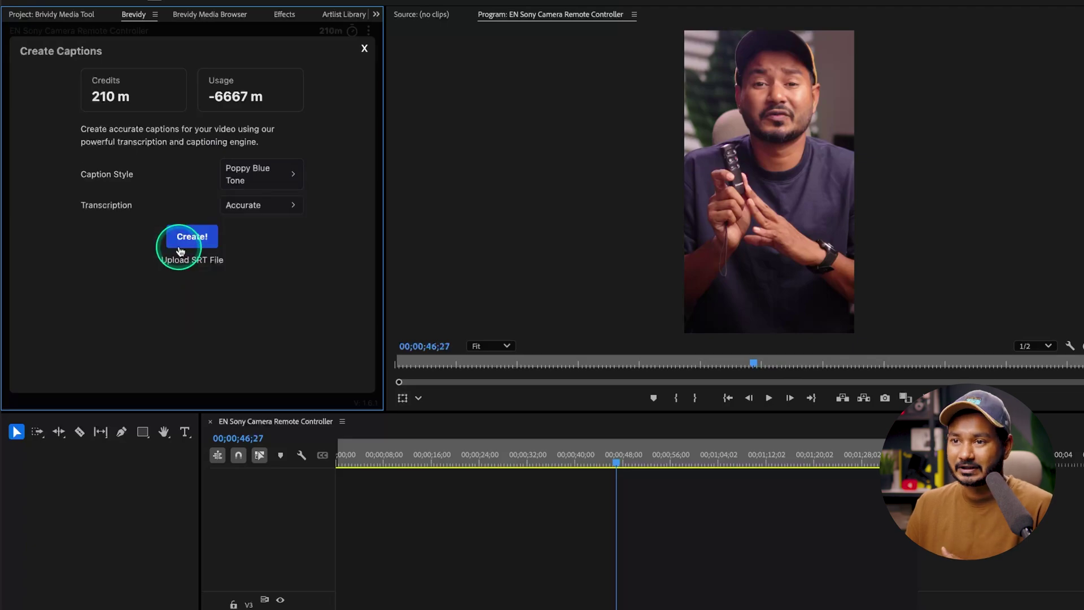
pyautogui.click(210, 244)
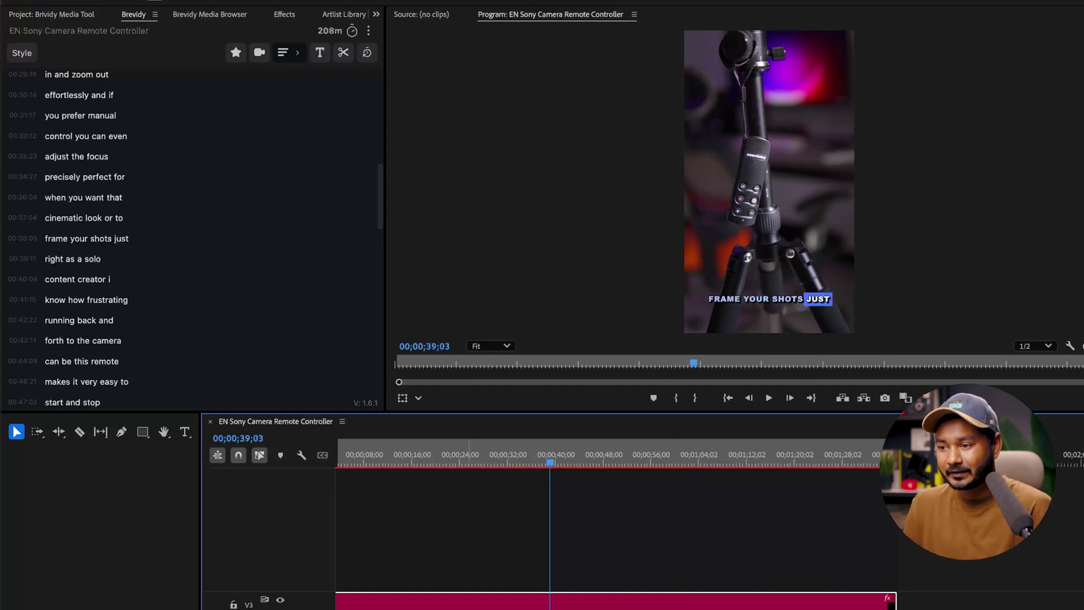
pyautogui.scroll(2, 467, 545)
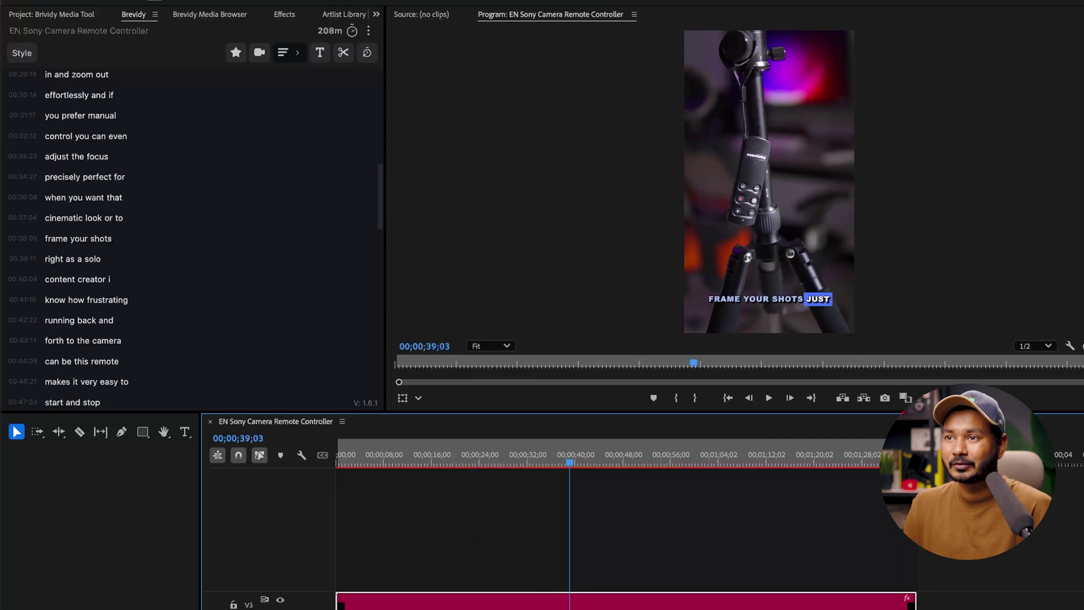
pyautogui.click(425, 7)
pyautogui.moveTo(450, 61)
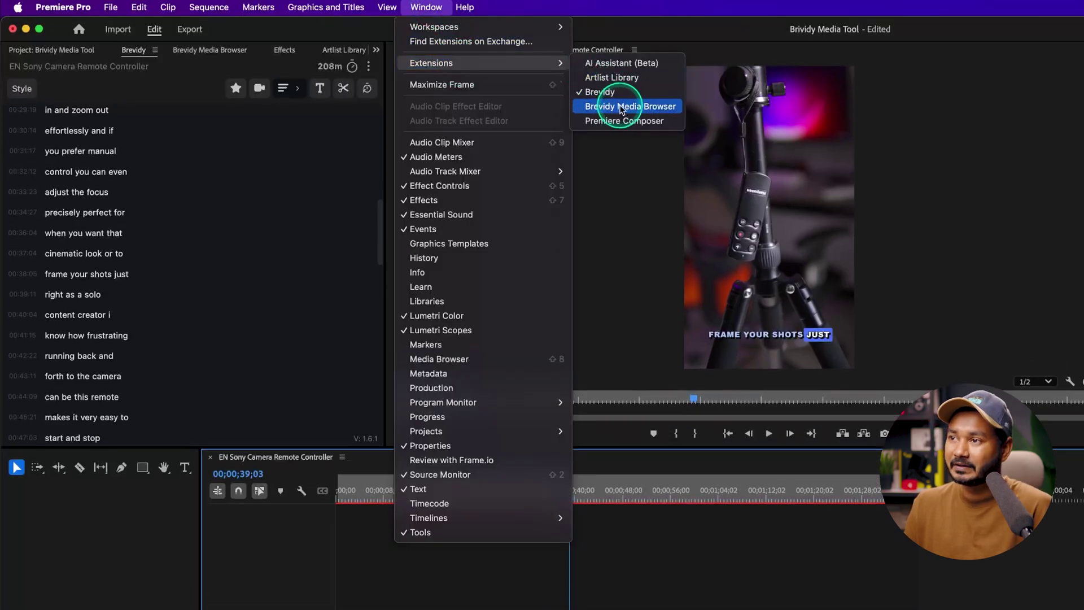
# - Open the Brevidy Media Browser, sign in, and scrub the playhead back to about 28 seconds
pyautogui.click(653, 107)
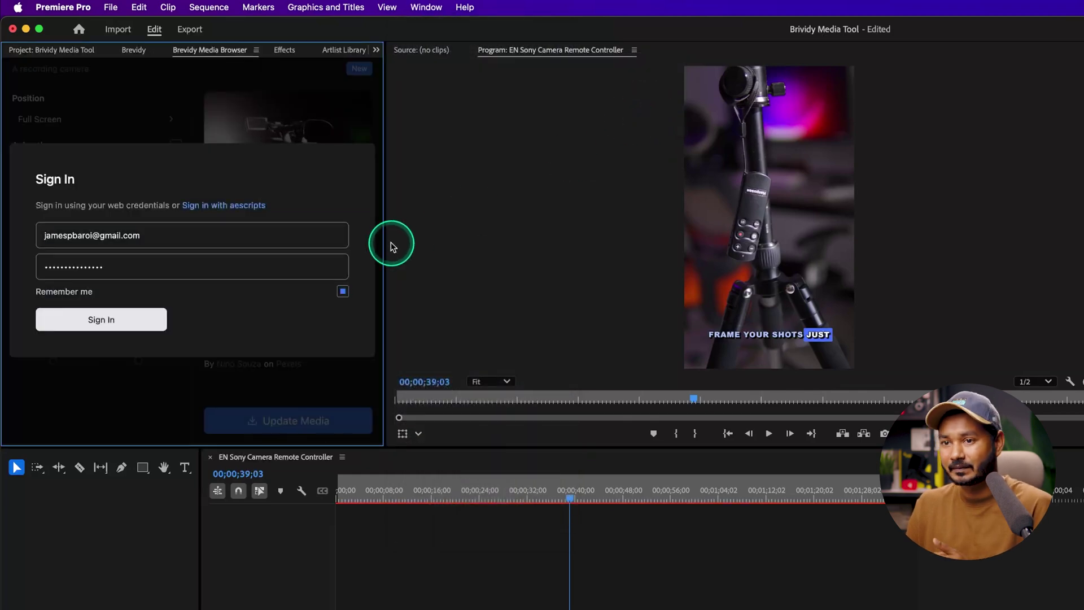
pyautogui.click(130, 321)
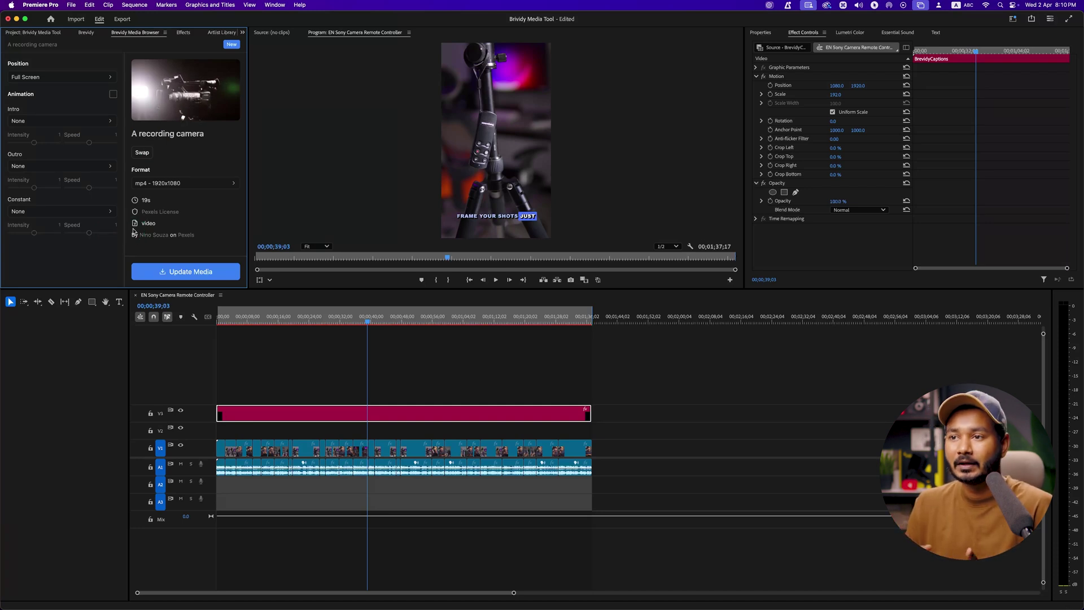
pyautogui.moveTo(343, 316); pyautogui.dragTo(325, 320)
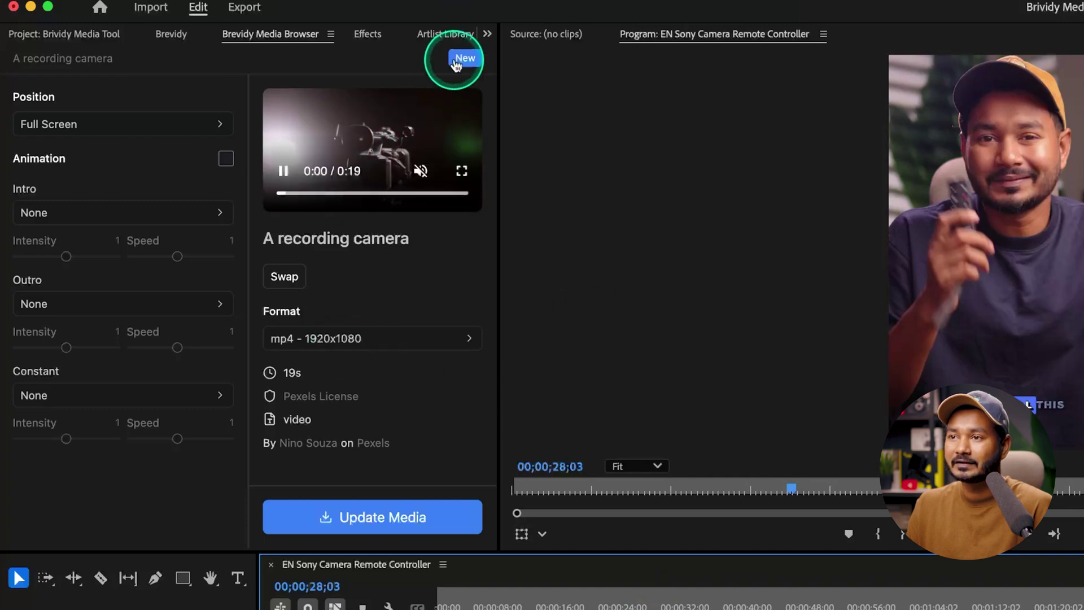
# - Search Pexels videos for 'Camera' and pick the dim 'A recording camera' clip
pyautogui.click(470, 62)
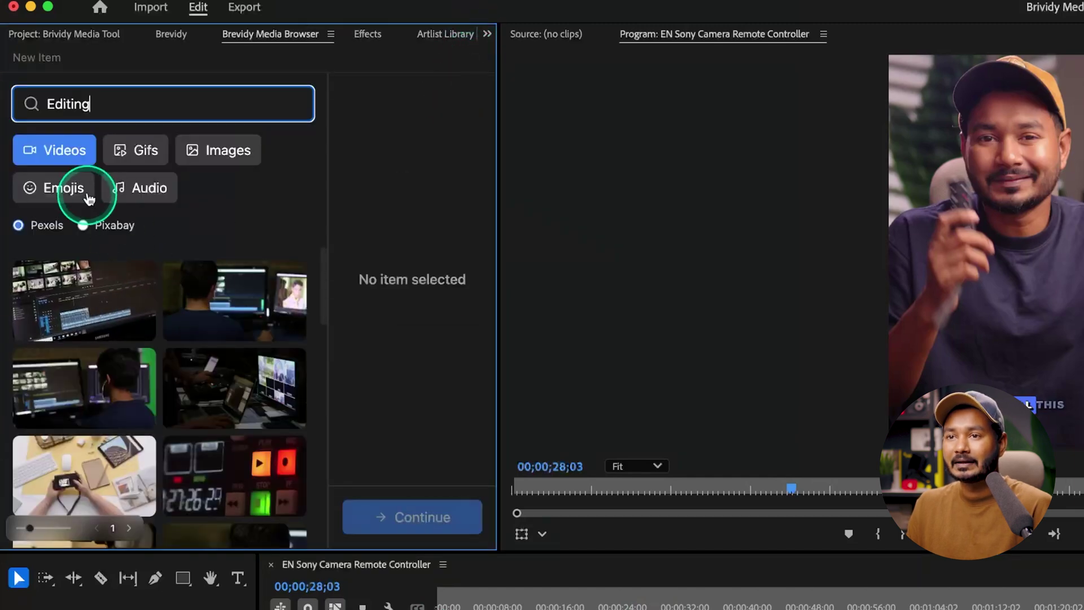
pyautogui.doubleClick(82, 106)
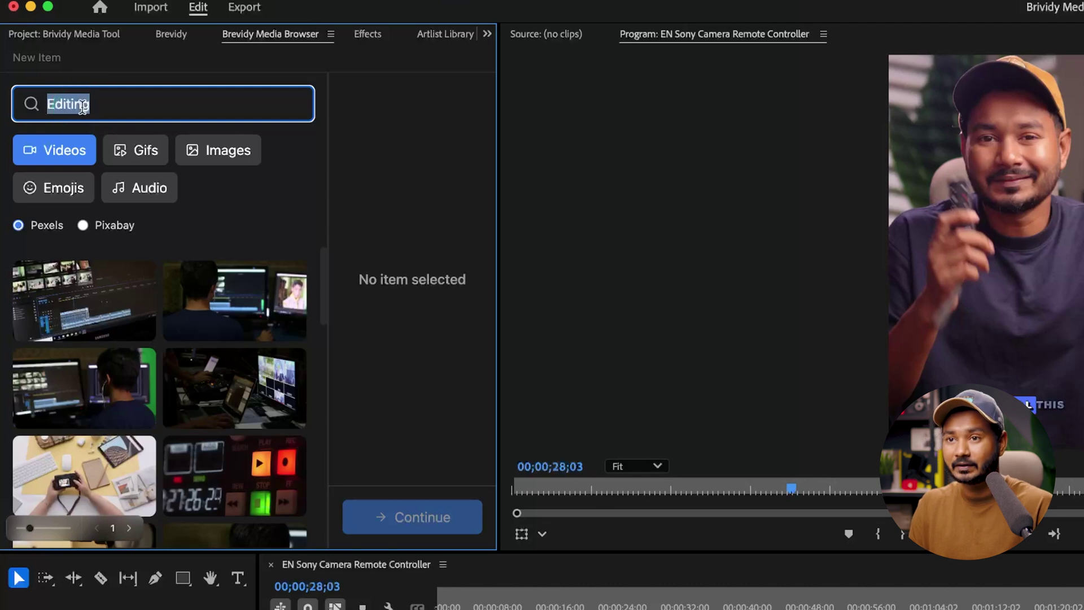
pyautogui.write('Camera')
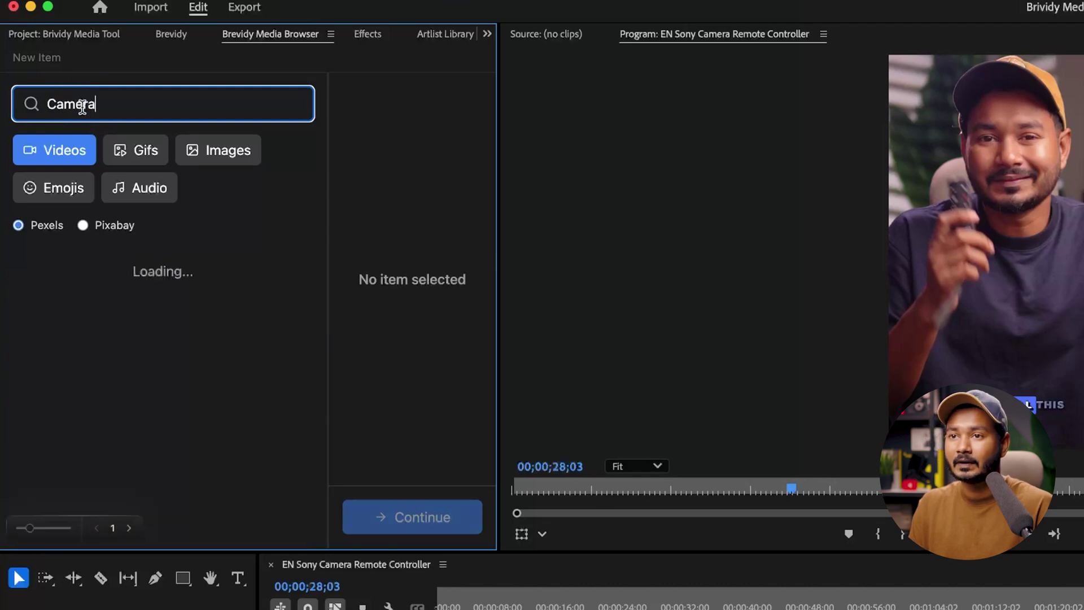
pyautogui.click(150, 189)
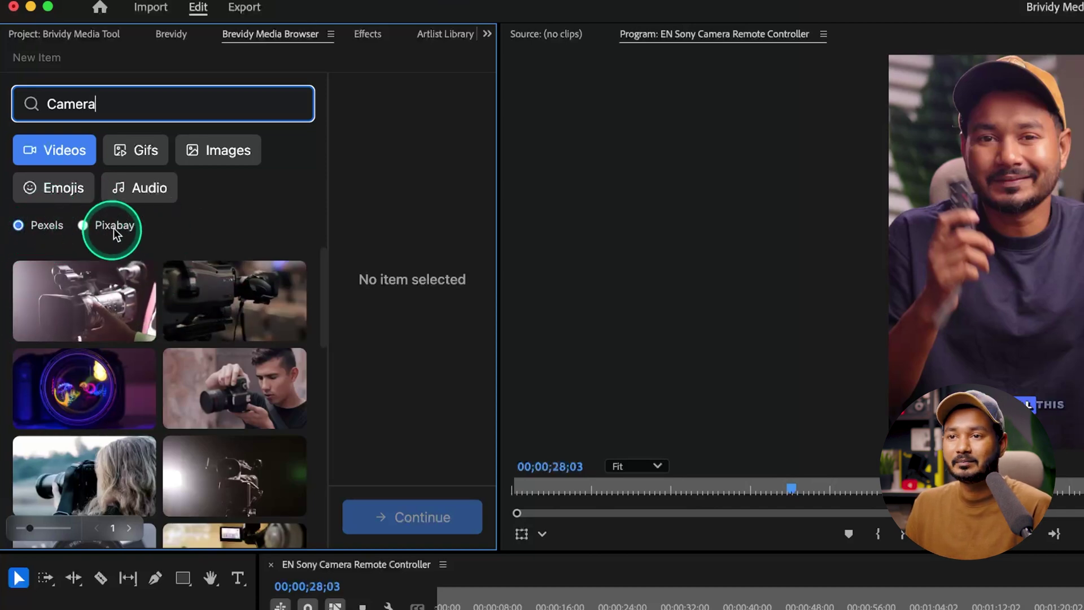
pyautogui.click(151, 154)
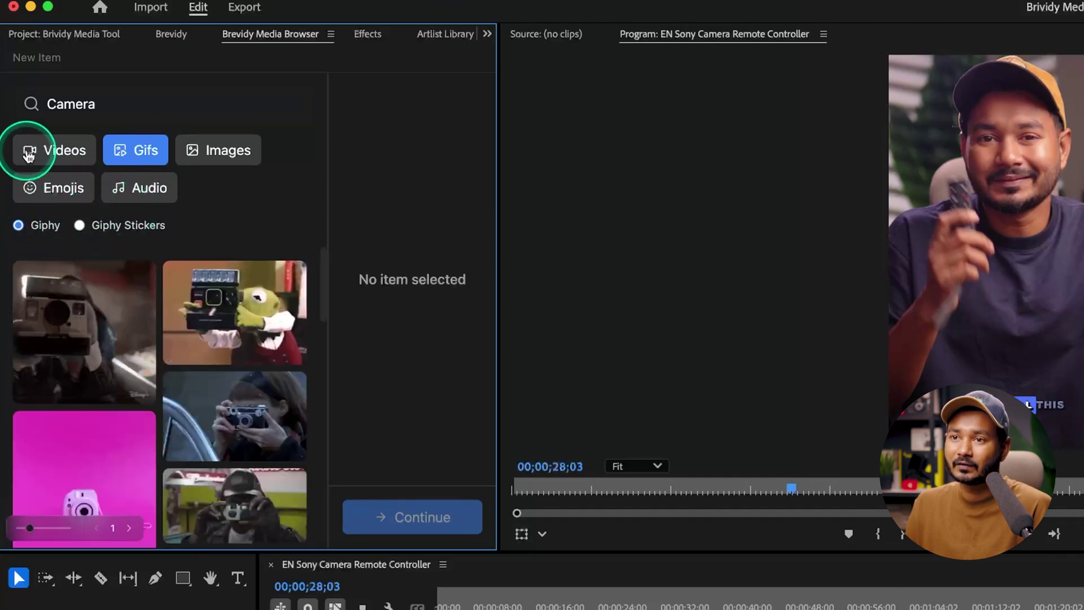
pyautogui.click(65, 163)
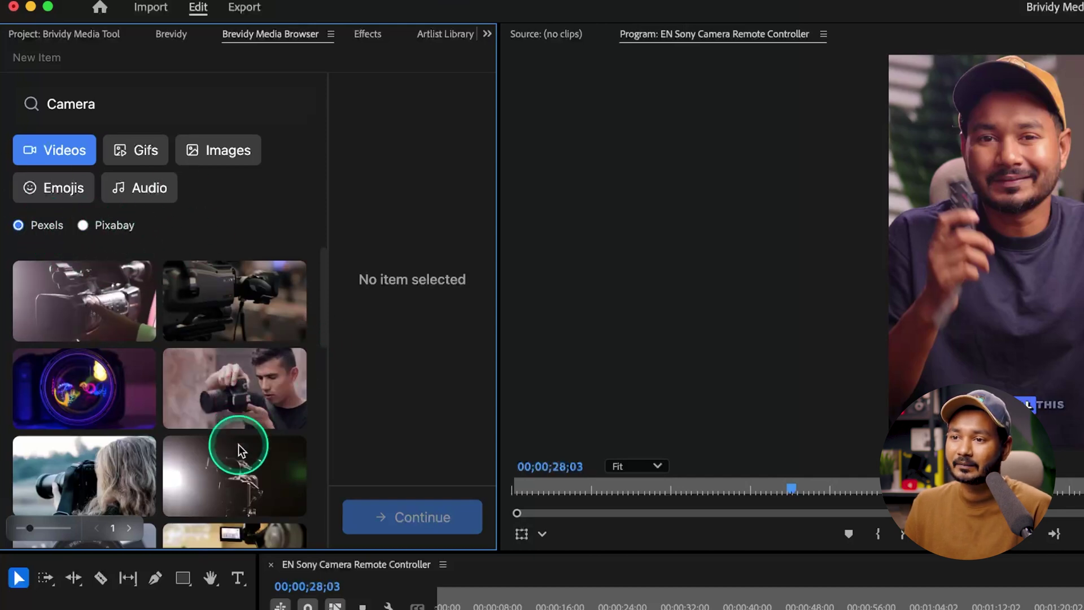
pyautogui.click(242, 467)
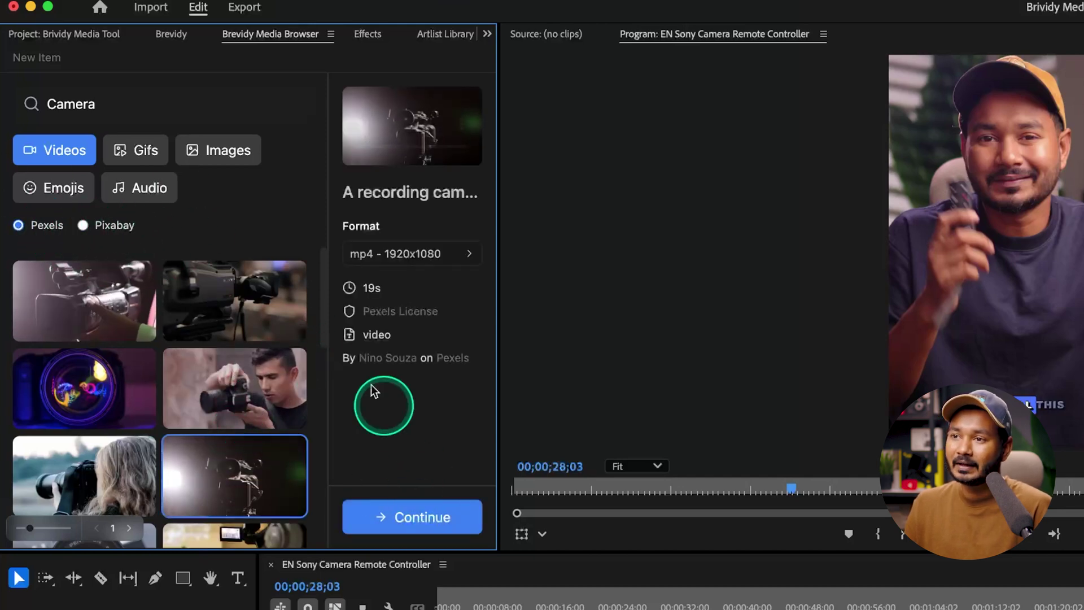
# - Choose the mp4 1920x1080 version of the camera clip and continue
pyautogui.click(407, 252)
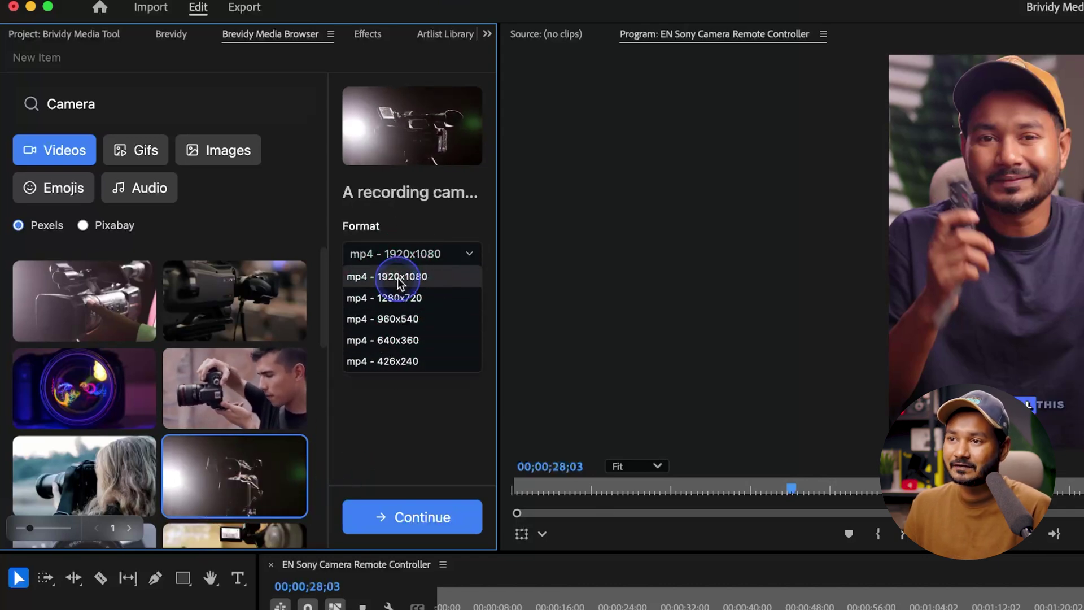
pyautogui.click(396, 276)
pyautogui.click(412, 516)
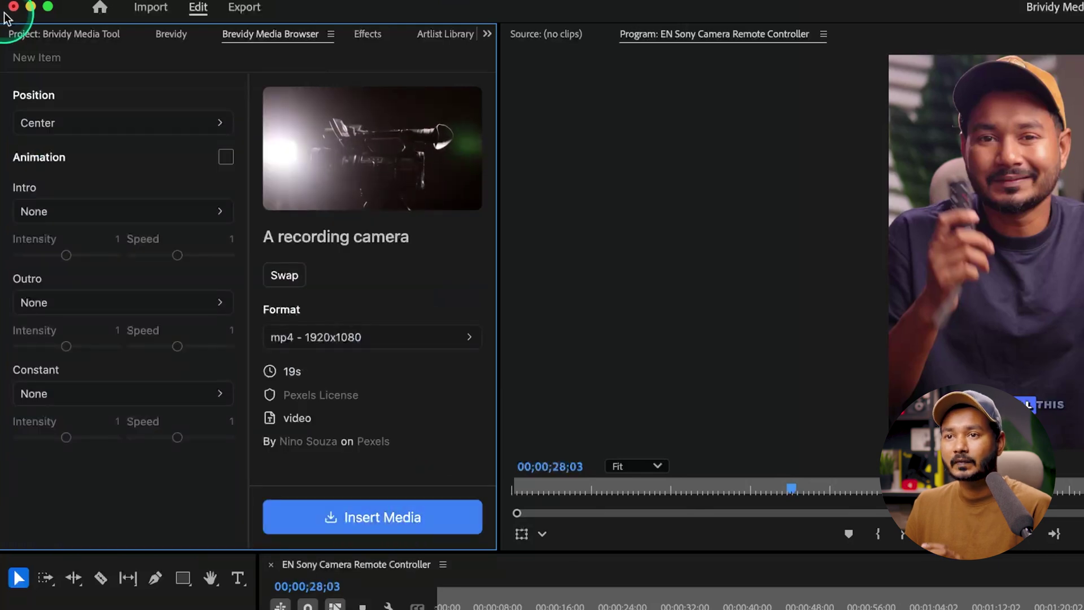
# - Set the clip to Screen Fit > Full Screen with no intro or outro, and insert it at 28;03
pyautogui.click(72, 124)
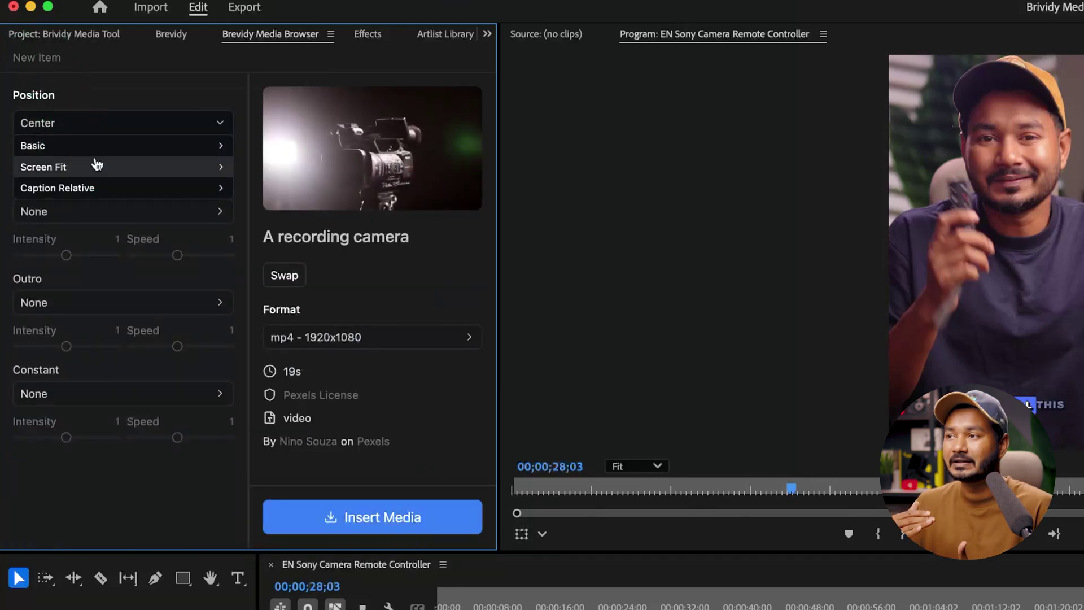
pyautogui.click(97, 165)
pyautogui.click(144, 190)
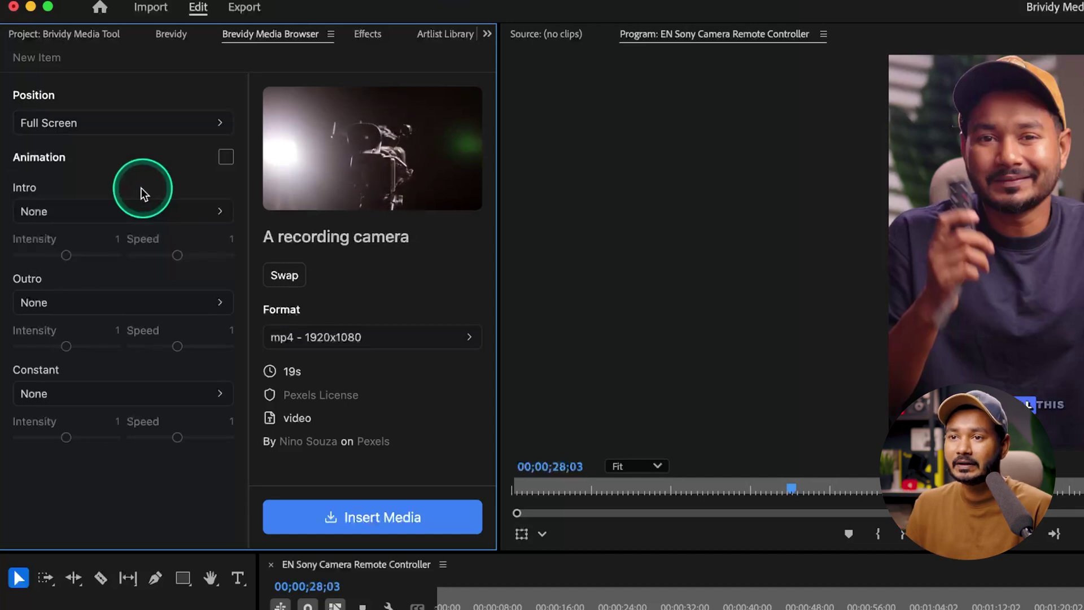
pyautogui.click(70, 216)
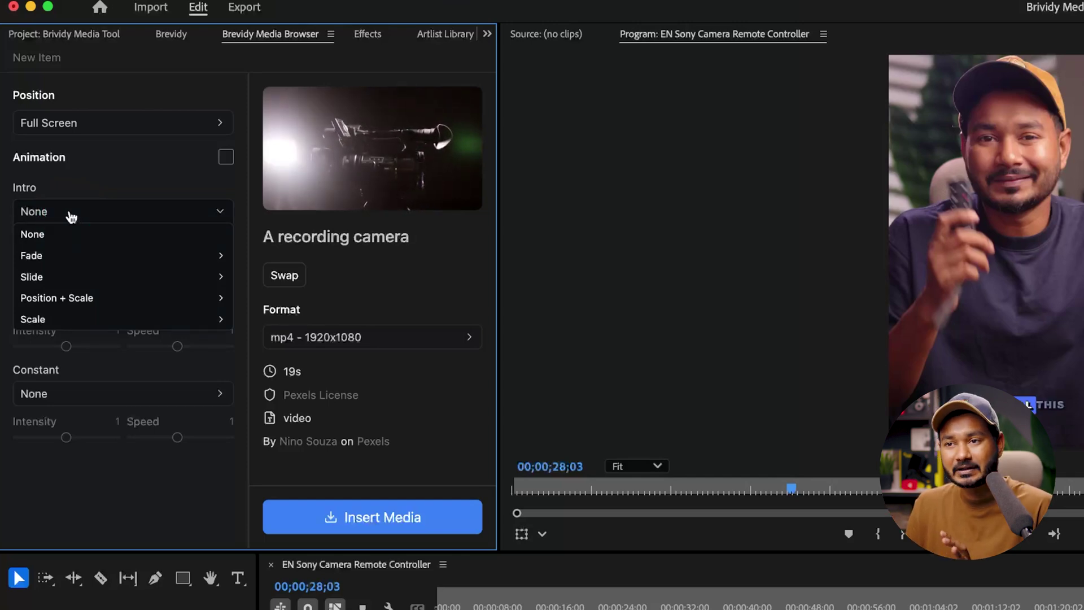
pyautogui.click(125, 178)
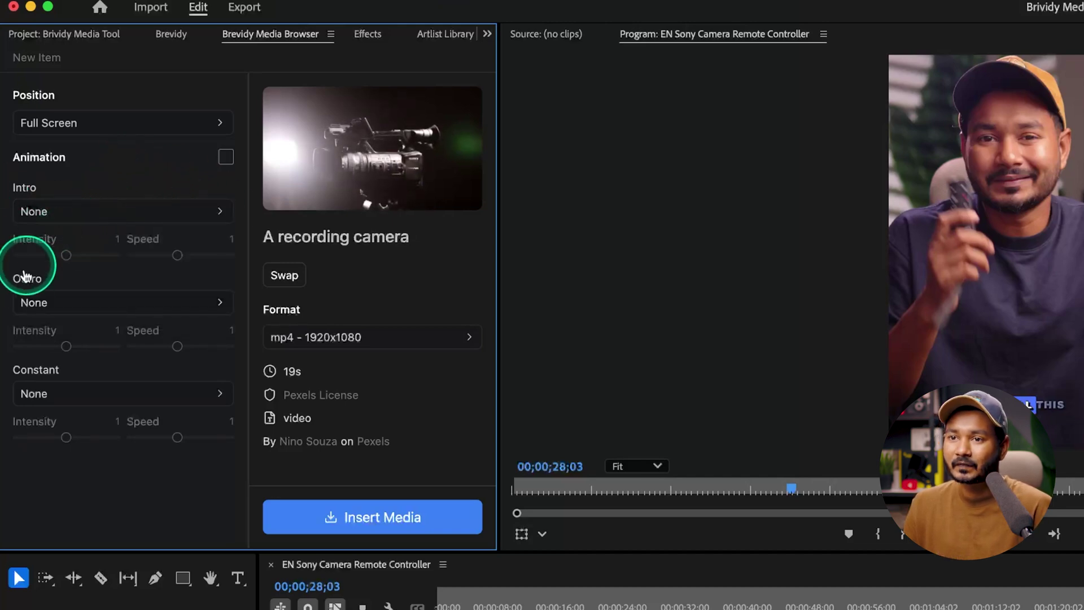
pyautogui.click(57, 305)
pyautogui.click(65, 411)
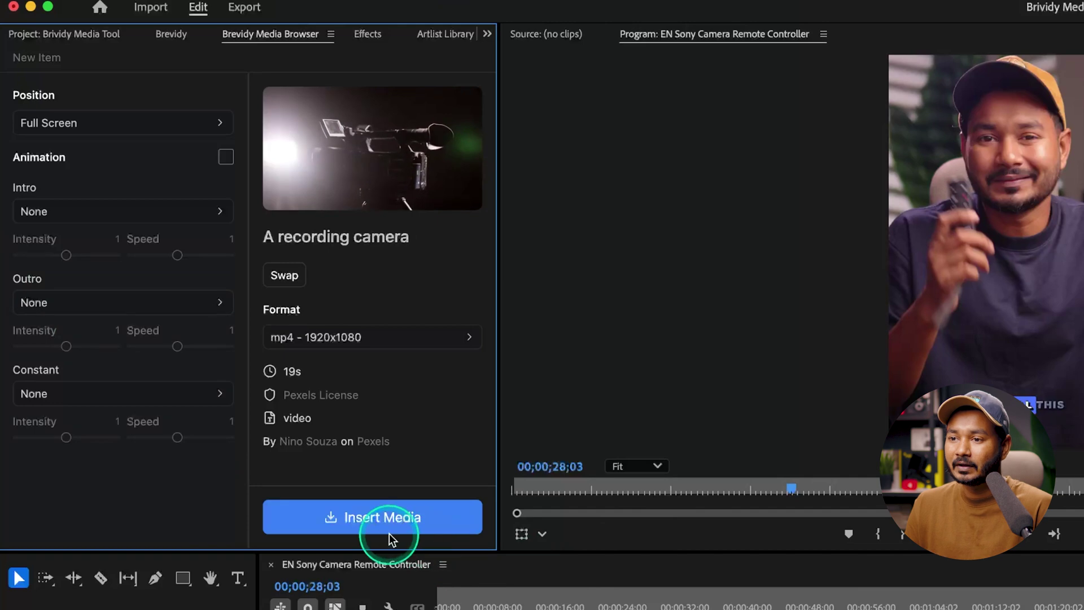
pyautogui.click(364, 514)
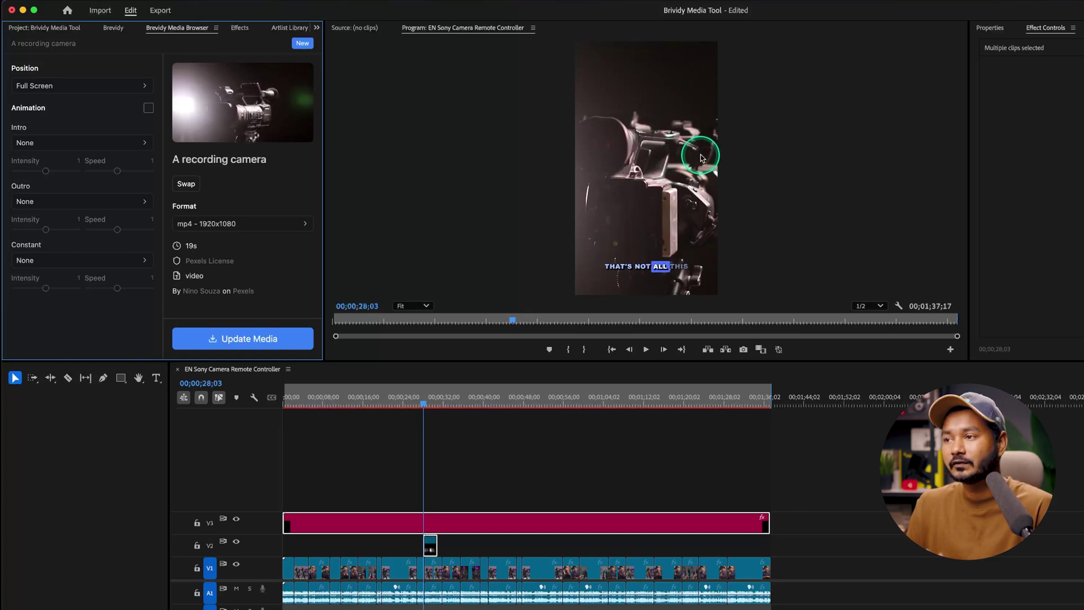
# - Play back the camera B-roll to review it, then return to the caption transcript
pyautogui.click(420, 403)
pyautogui.press('space')
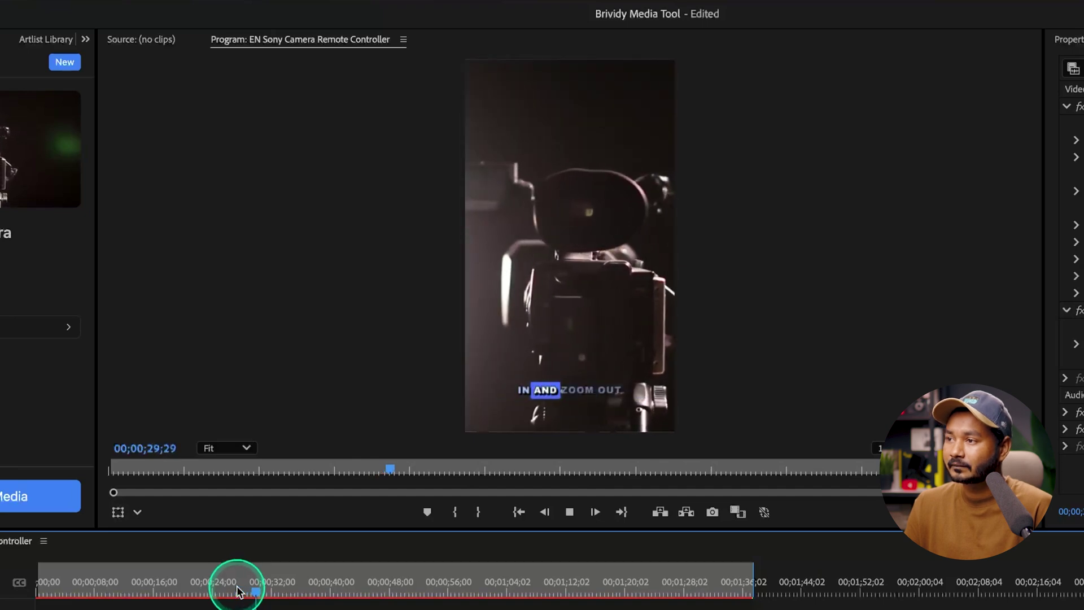
pyautogui.click(149, 34)
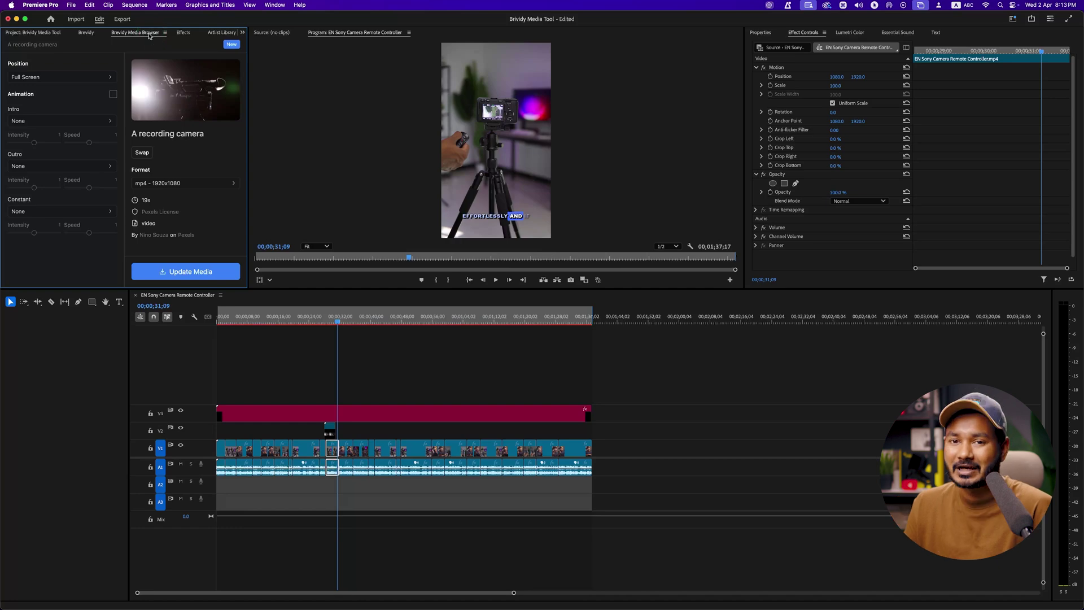
pyautogui.click(99, 34)
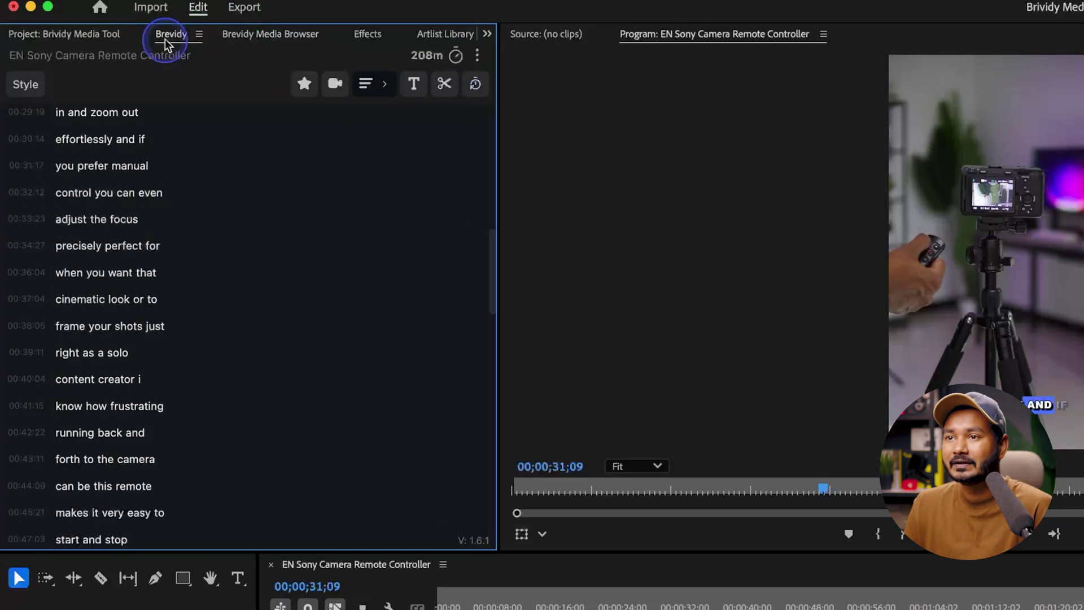
# - Select 'cinematic look' in the transcript line at 37;06 to search stock media for cinematic
pyautogui.click(168, 56)
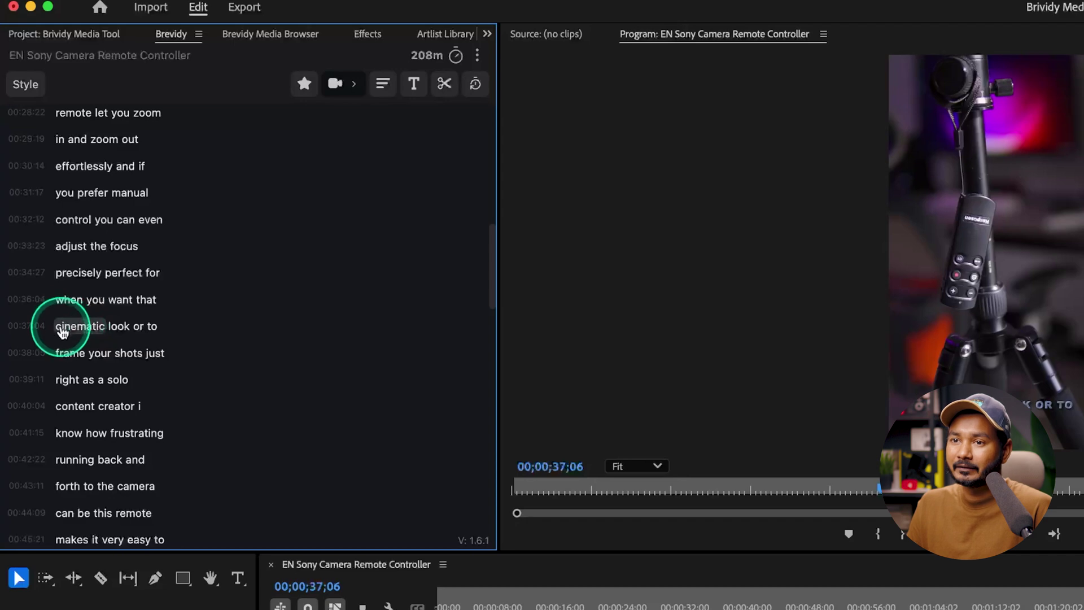
pyautogui.click(58, 325)
pyautogui.moveTo(58, 325); pyautogui.dragTo(134, 384)
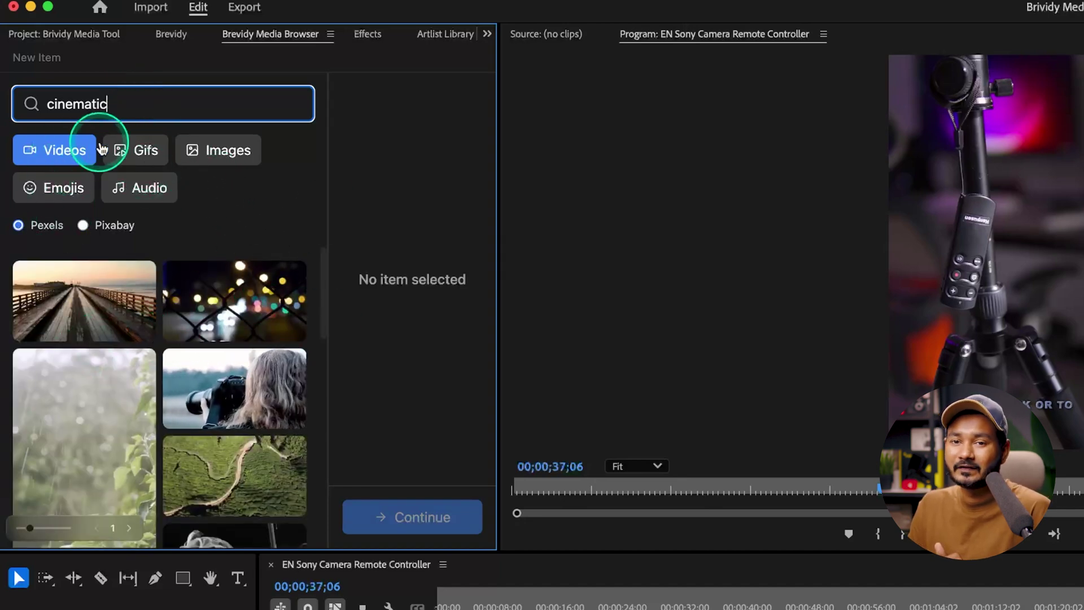
# - Switch the cinematic results to Images and choose the golden chandelier photo
pyautogui.scroll(-5, 201, 362)
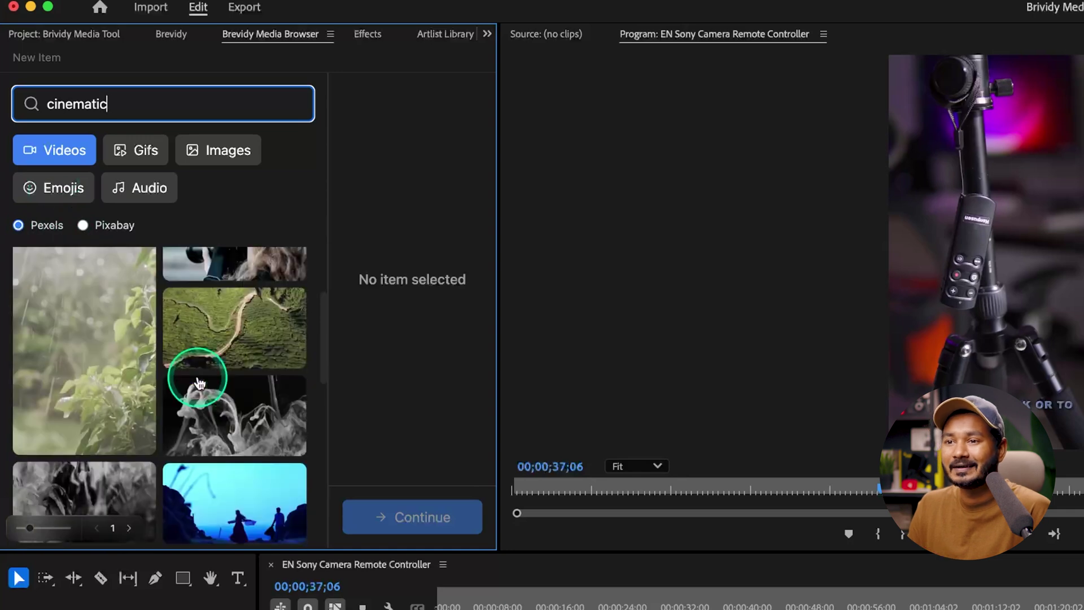
pyautogui.scroll(-2, 256, 427)
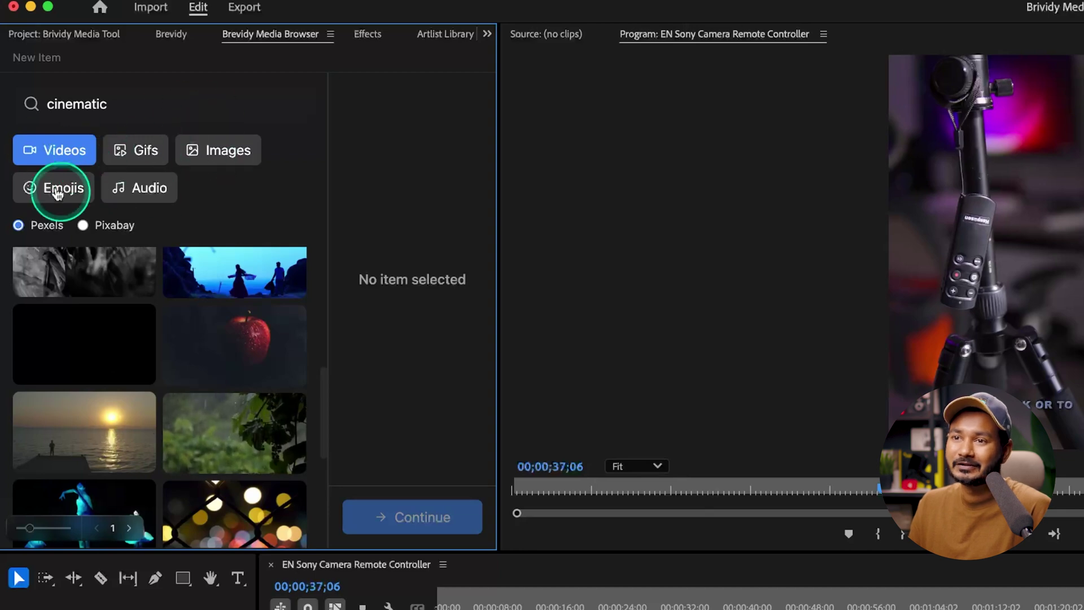
pyautogui.click(141, 159)
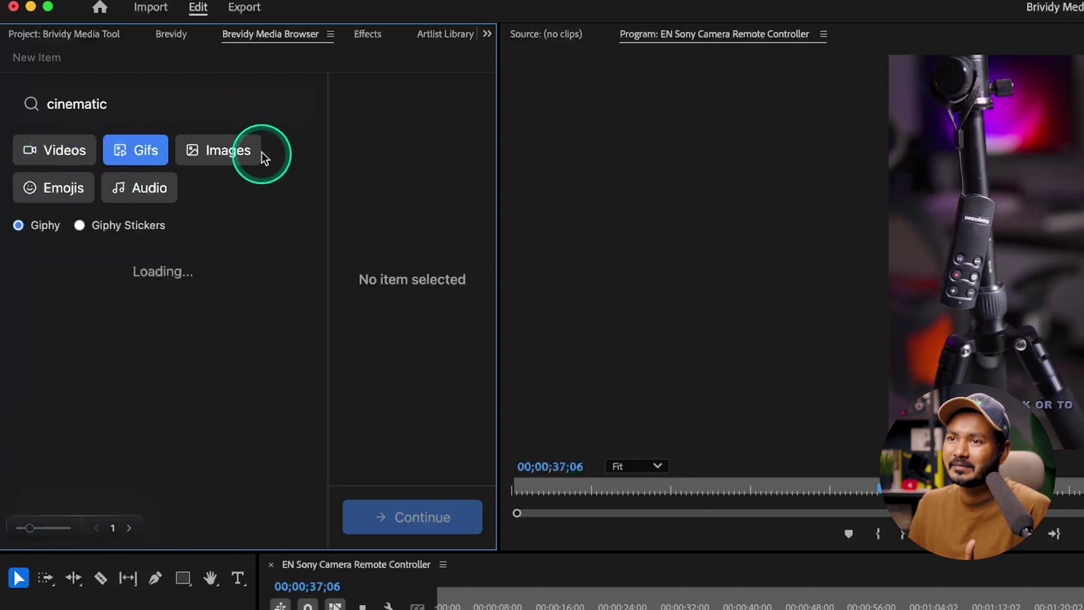
pyautogui.click(244, 149)
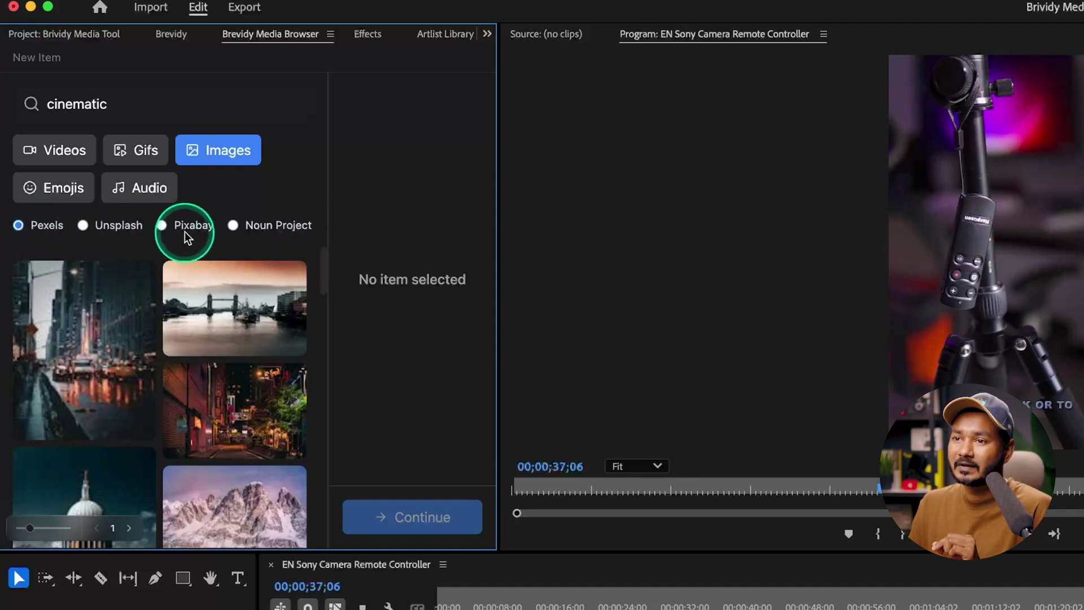
pyautogui.scroll(-3, 186, 401)
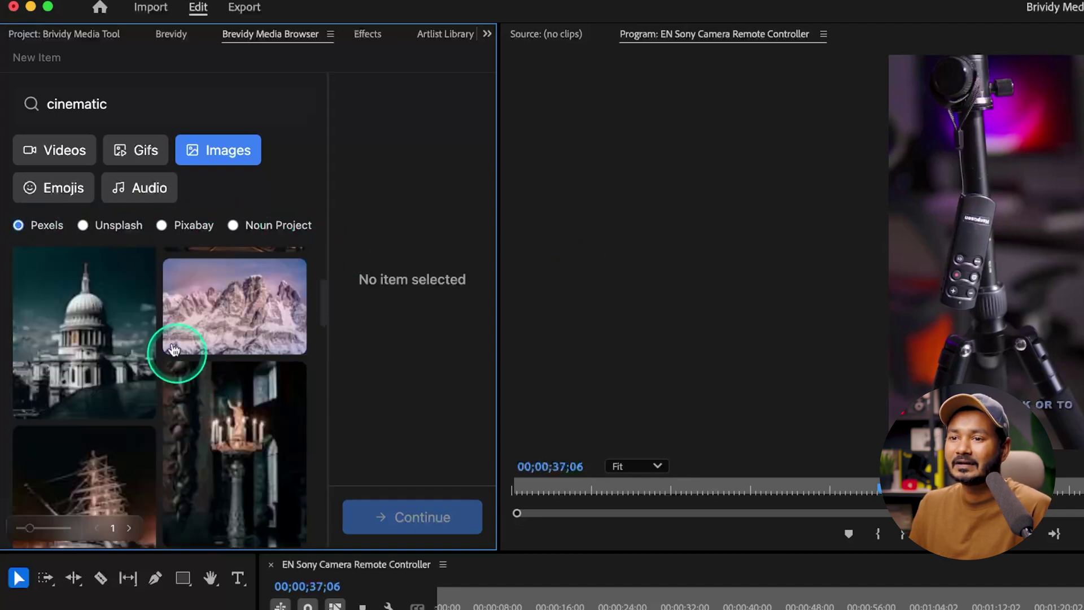
pyautogui.scroll(2, 167, 377)
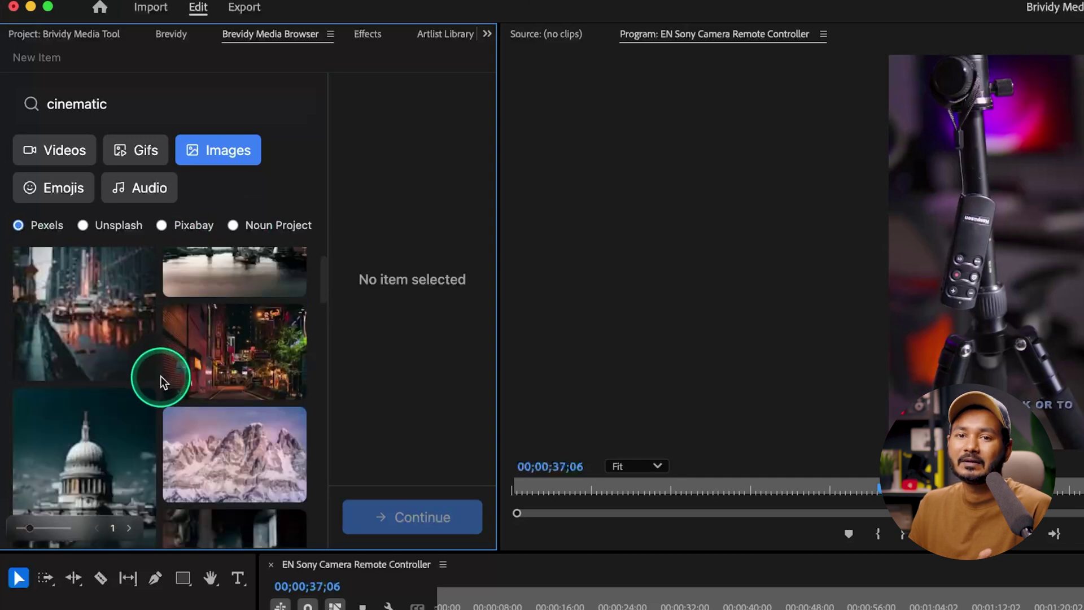
pyautogui.scroll(-4, 164, 377)
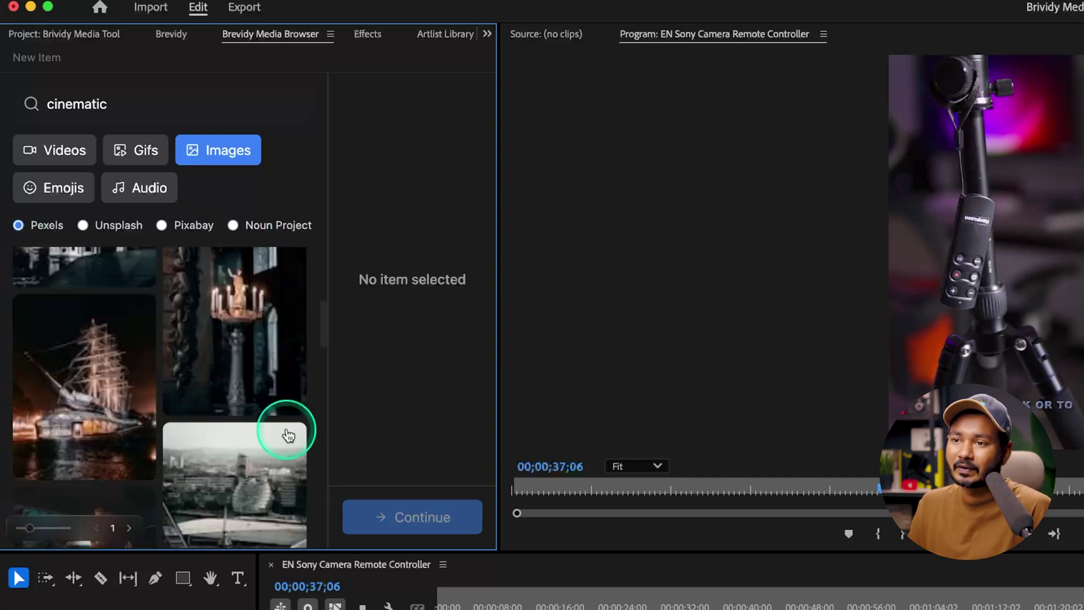
pyautogui.click(257, 332)
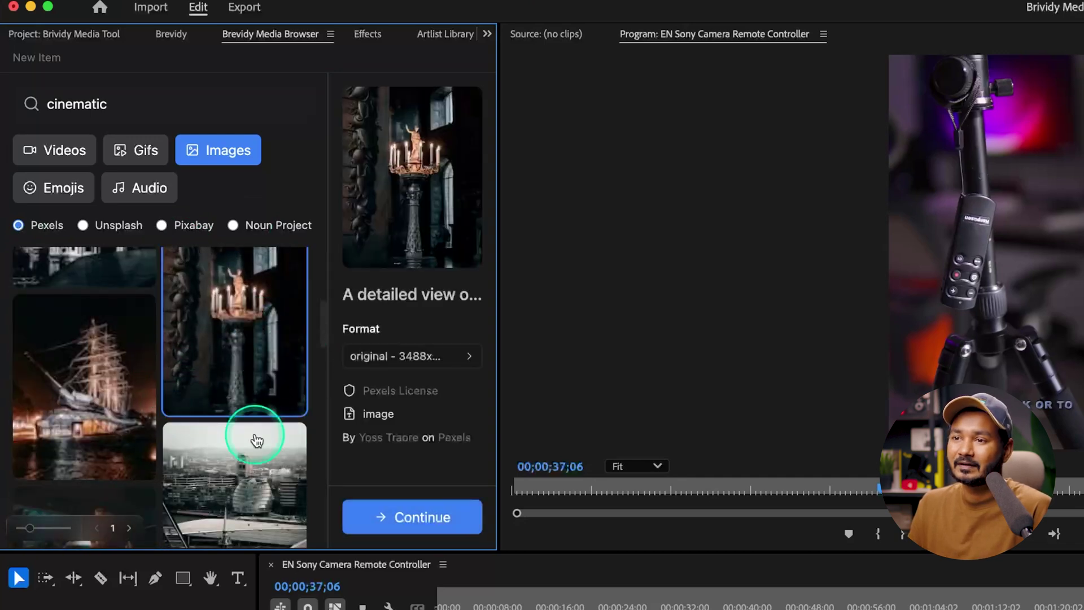
# - Set the chandelier image format to large2x - 940x650 and continue to placement
pyautogui.click(451, 363)
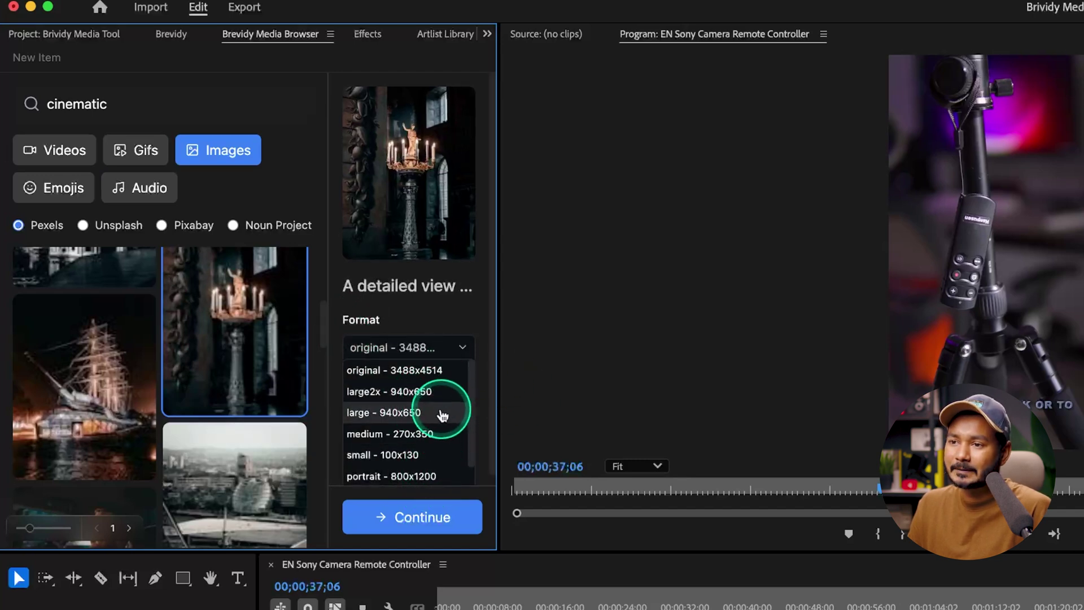
pyautogui.click(443, 391)
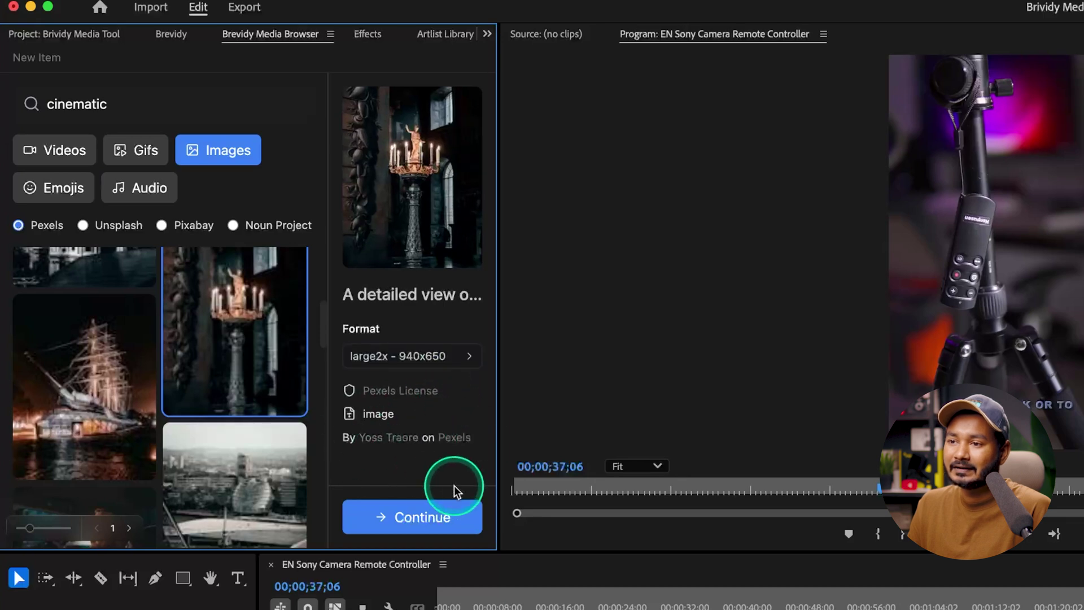
pyautogui.click(424, 517)
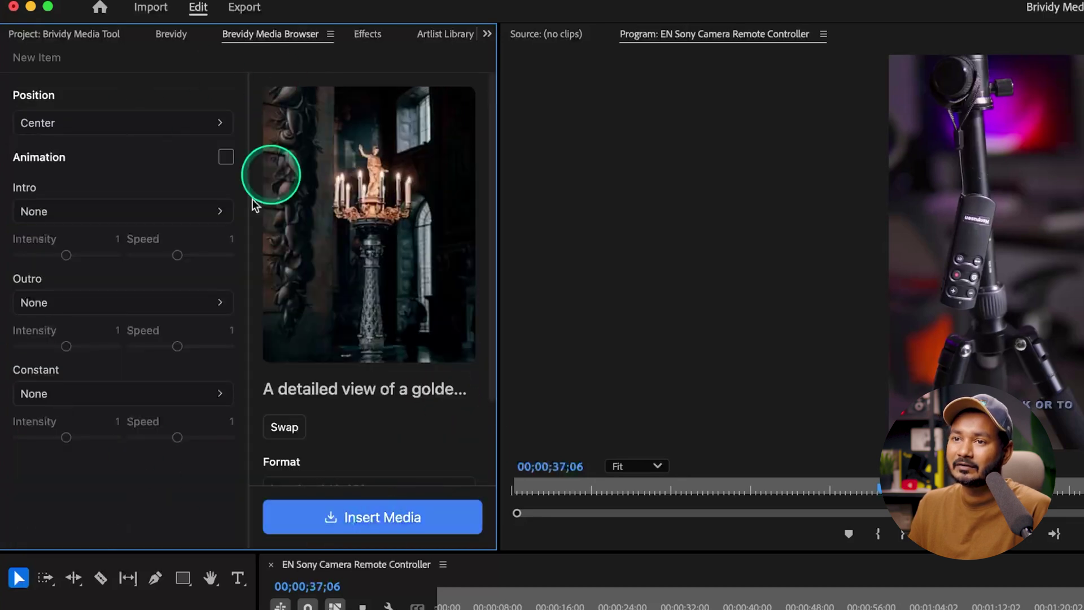
# - Make the image Full Screen with a Slide Left intro using exponential easing
pyautogui.click(153, 128)
pyautogui.click(138, 168)
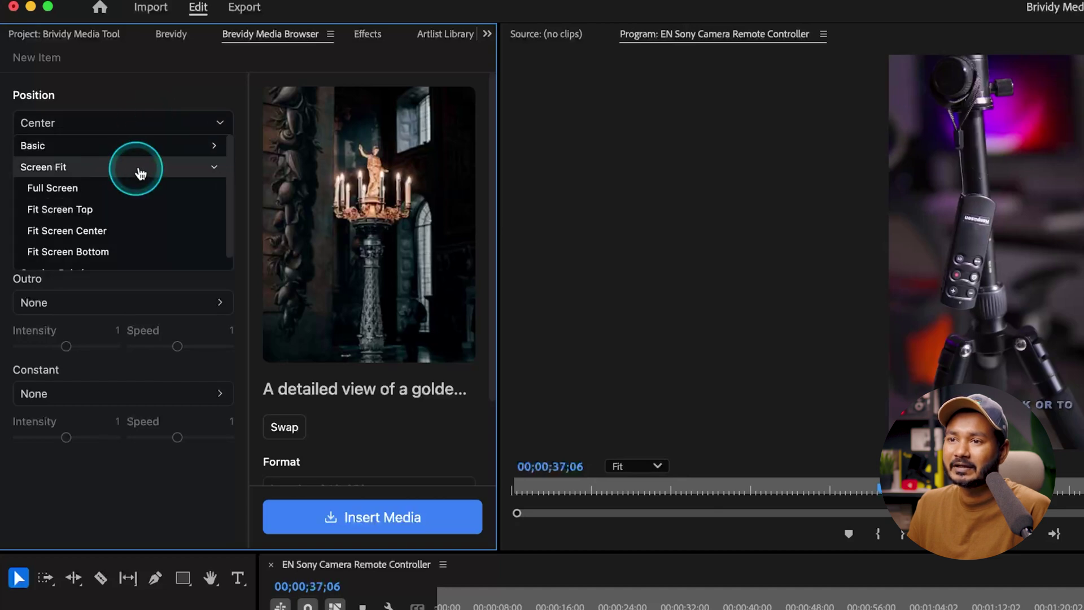
pyautogui.click(161, 195)
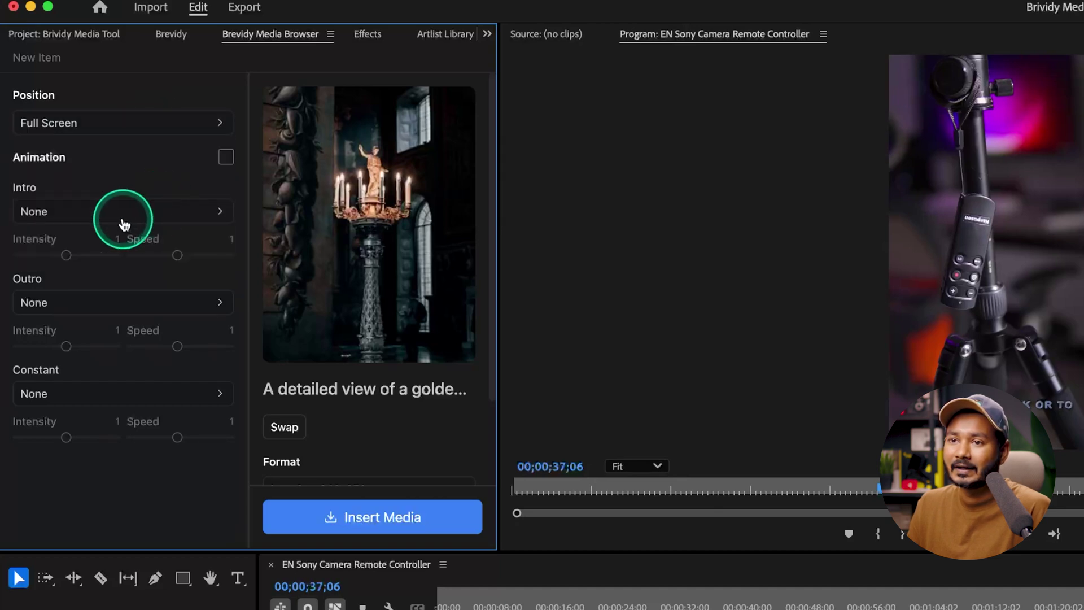
pyautogui.click(124, 216)
pyautogui.click(109, 274)
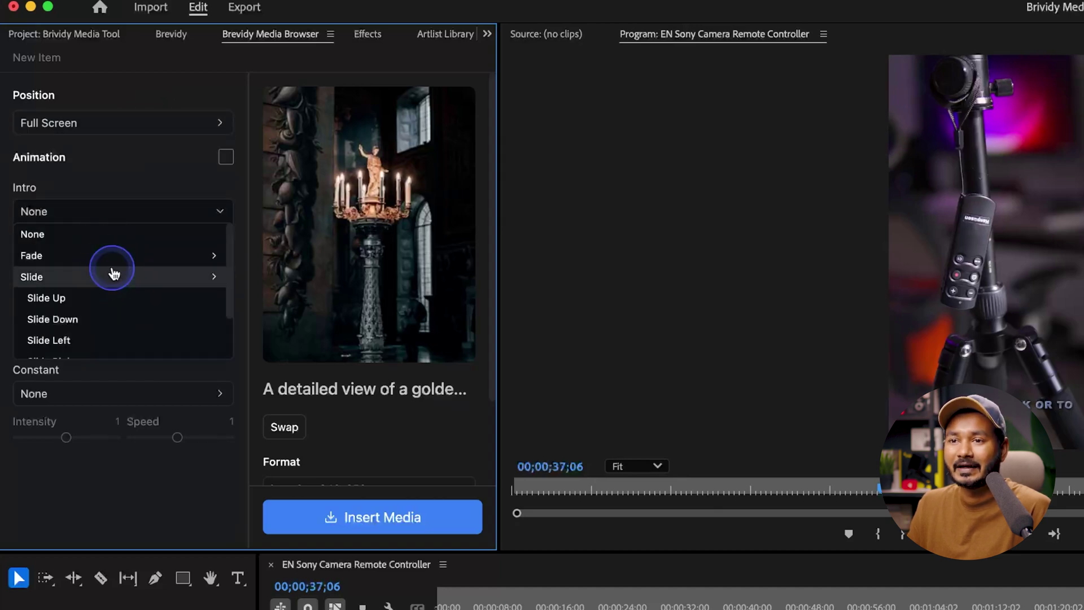
pyautogui.click(98, 340)
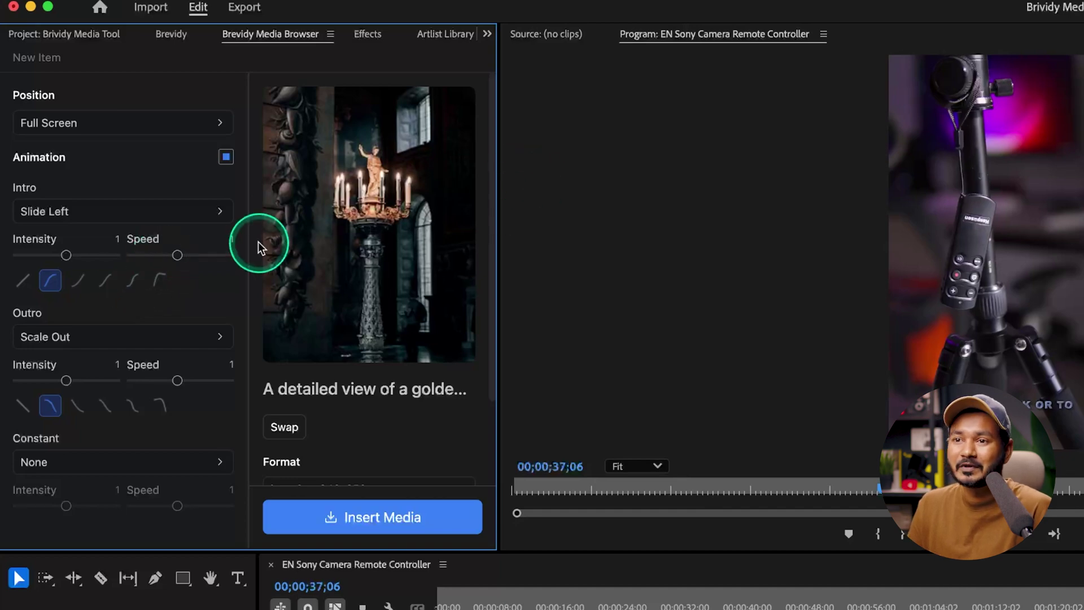
pyautogui.click(136, 285)
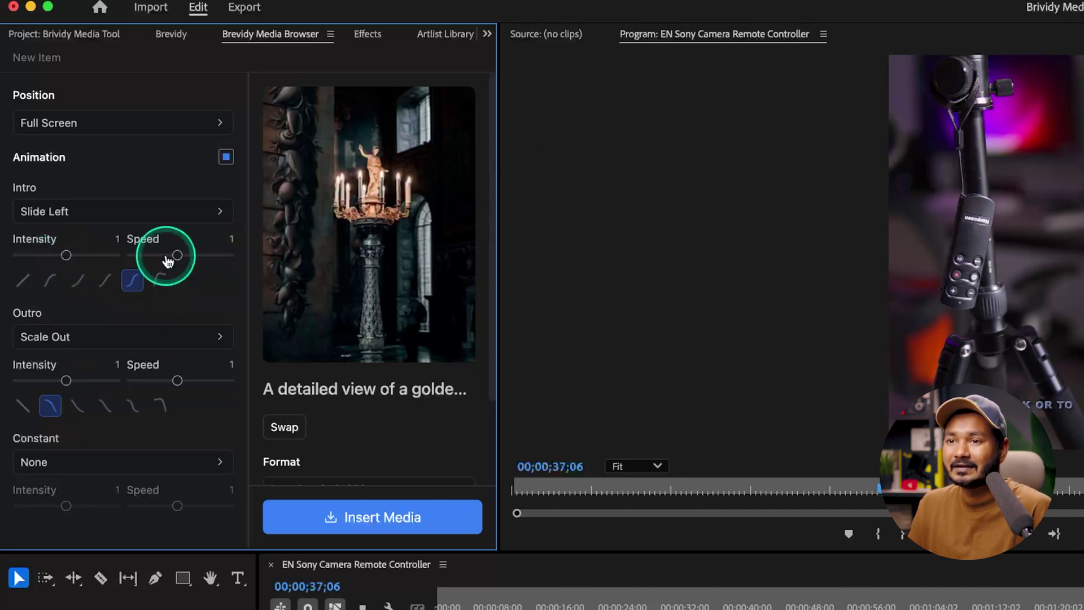
# - Add a Slide Down ease-in outro and constant Wiggle movement, then insert the image
pyautogui.click(132, 344)
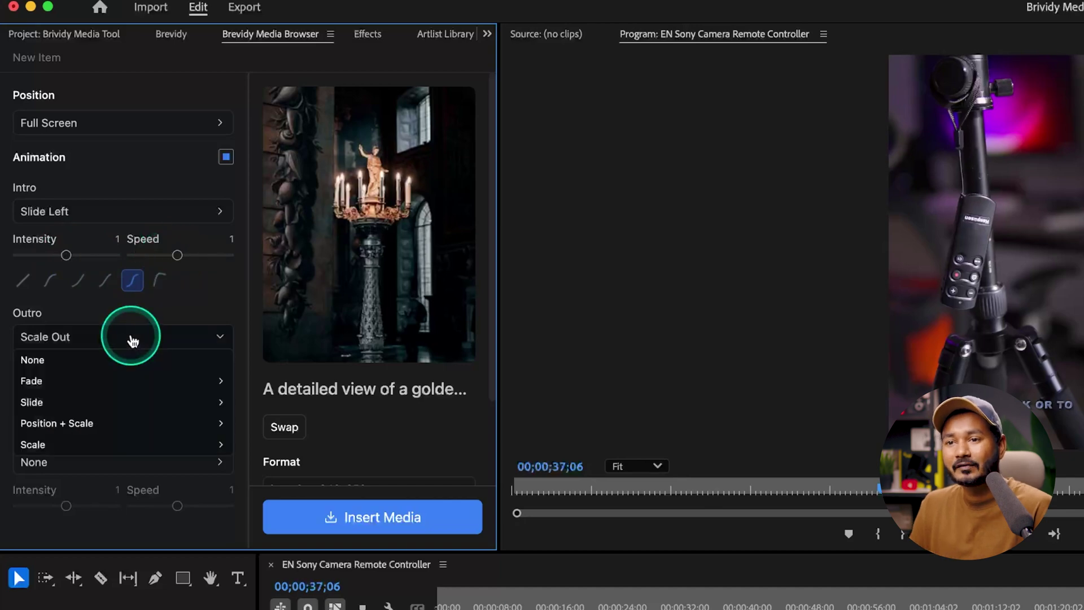
pyautogui.click(77, 403)
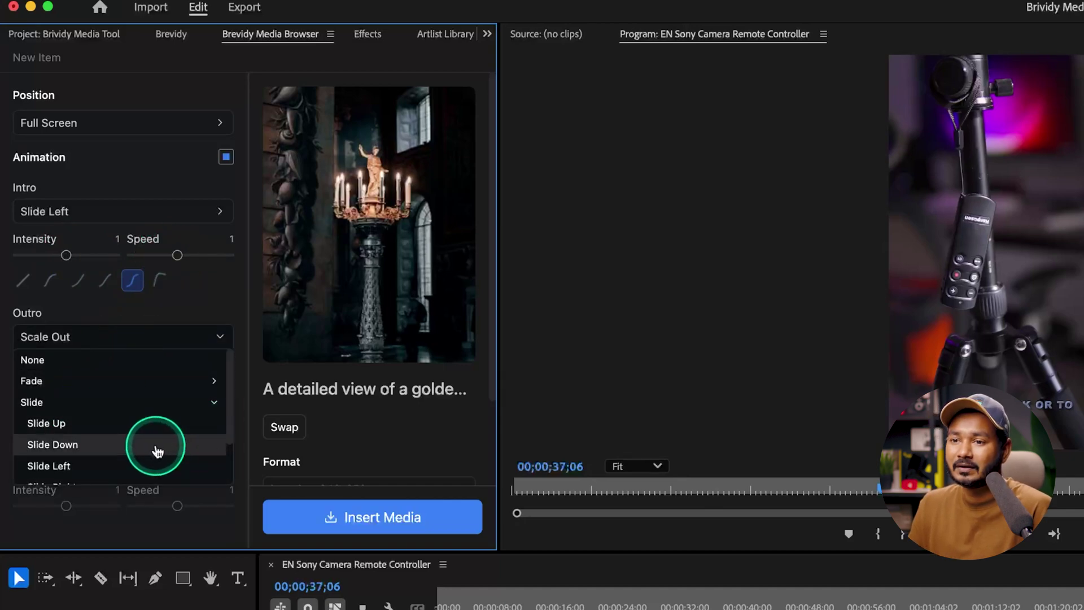
pyautogui.click(131, 448)
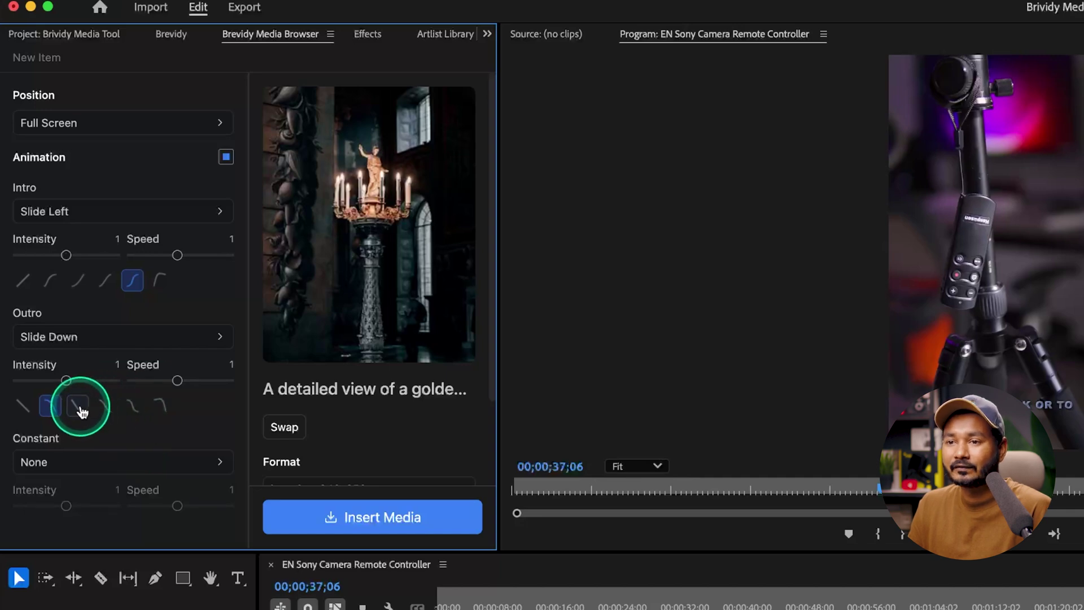
pyautogui.click(51, 406)
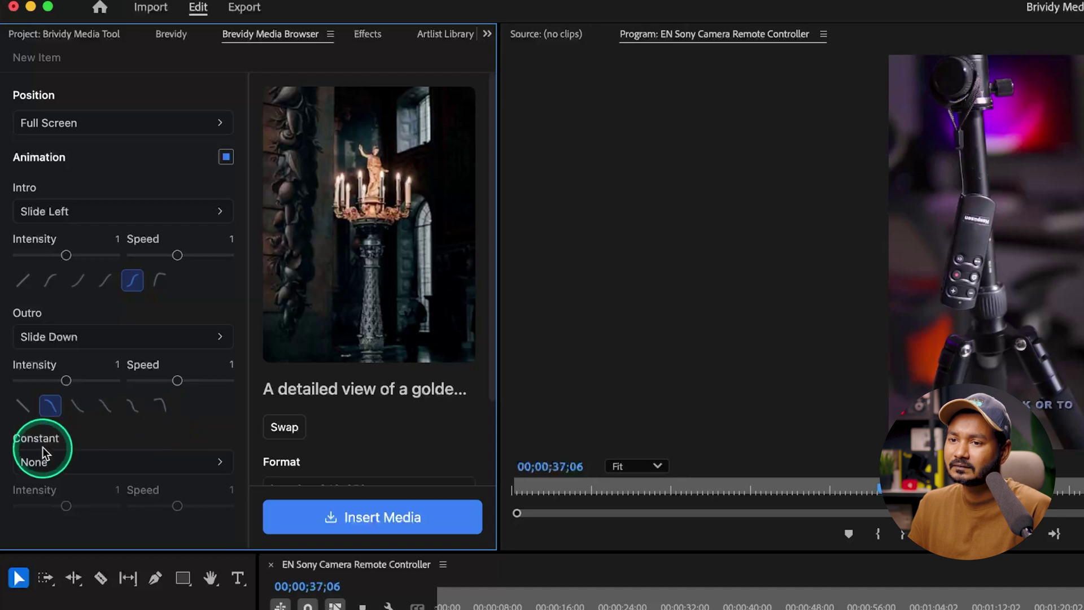
pyautogui.click(131, 466)
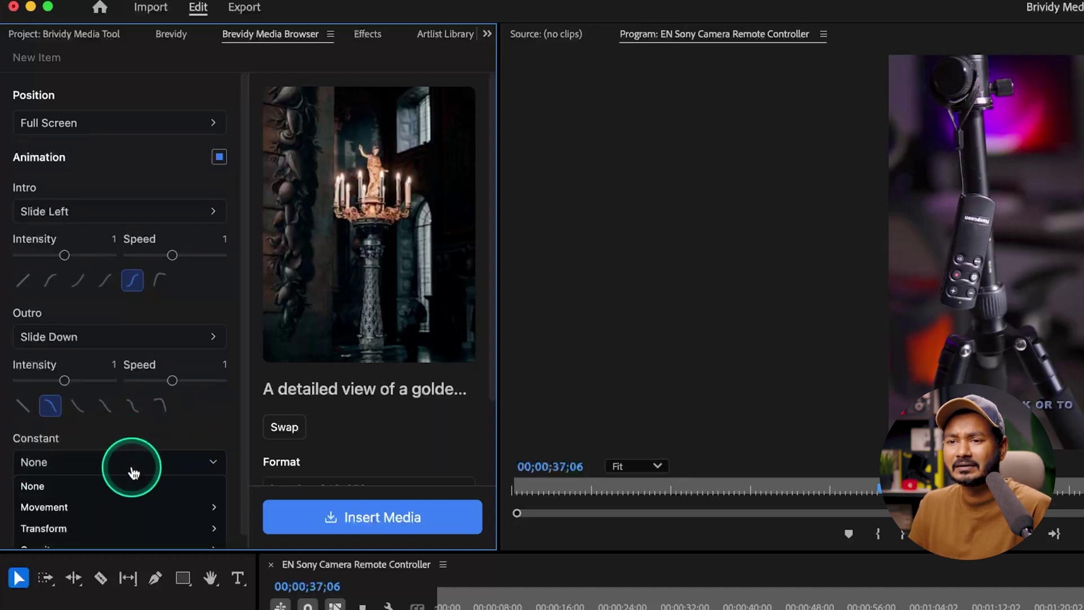
pyautogui.scroll(-1, 97, 503)
pyautogui.click(91, 501)
pyautogui.scroll(-2, 104, 499)
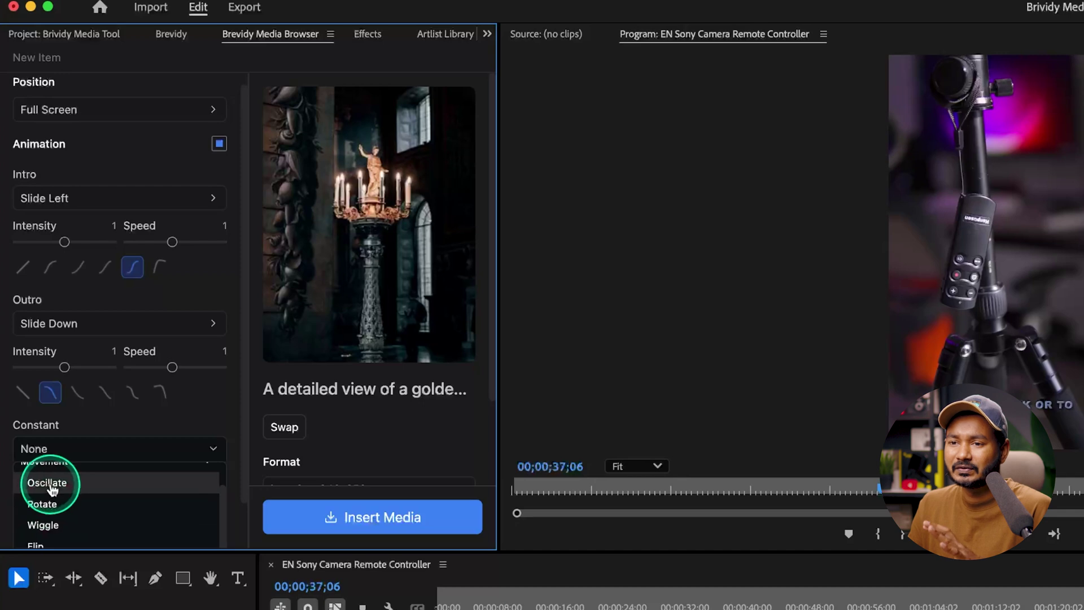
pyautogui.click(71, 529)
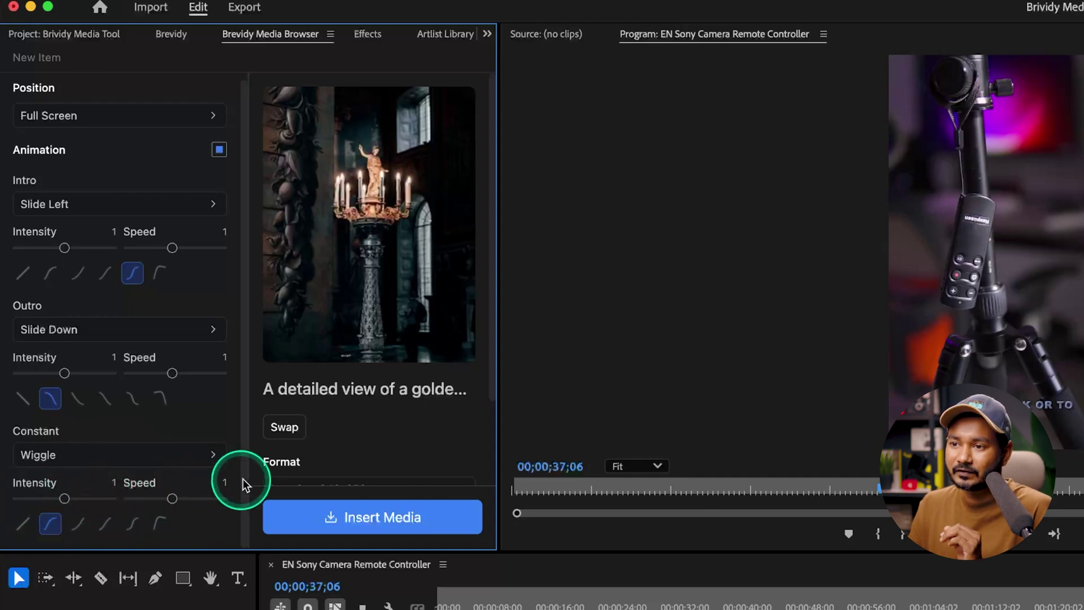
pyautogui.scroll(-3, 309, 418)
pyautogui.click(370, 516)
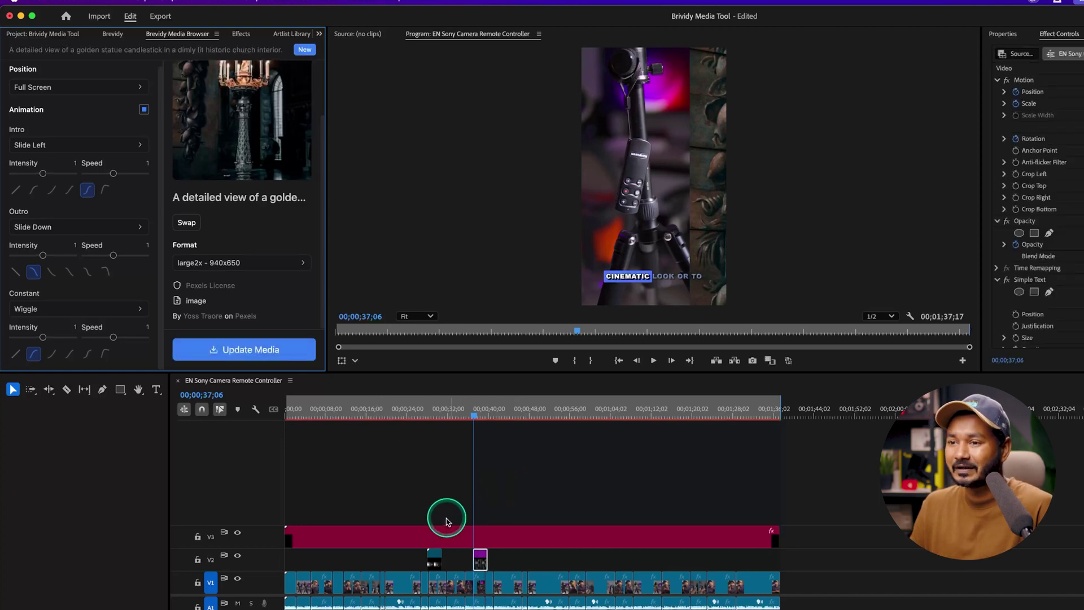
# - Zoom the timeline, replay the chandelier image section, and select its V2 clip
pyautogui.press('=')
pyautogui.press('=')
pyautogui.press('=')
pyautogui.moveTo(540, 425)
pyautogui.mouseDown()
pyautogui.moveTo(542, 414)
pyautogui.moveTo(551, 422)
pyautogui.mouseUp()
pyautogui.press('space')
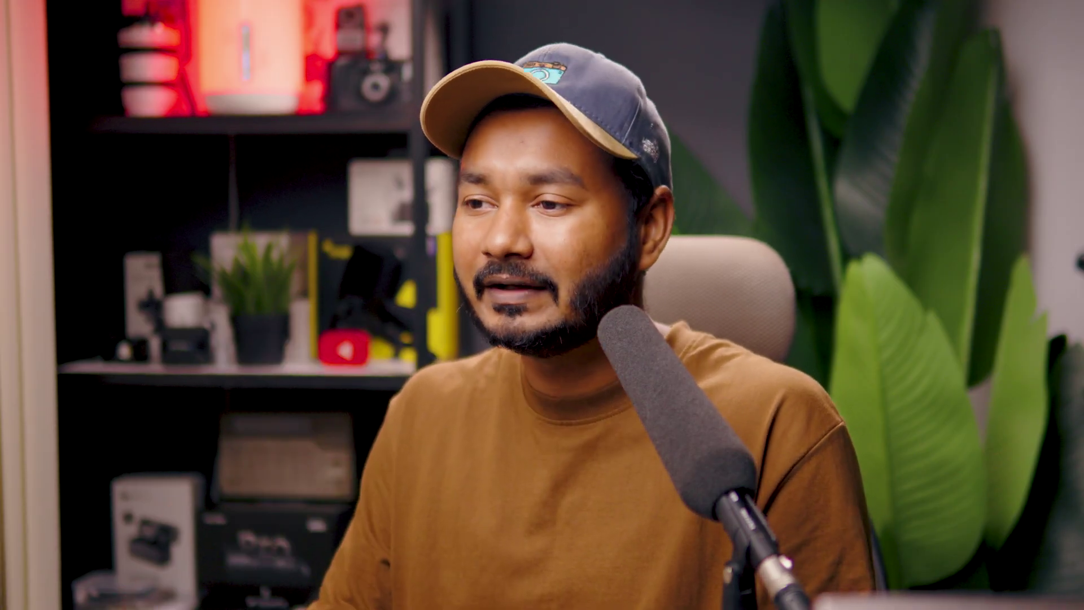
pyautogui.click(543, 411)
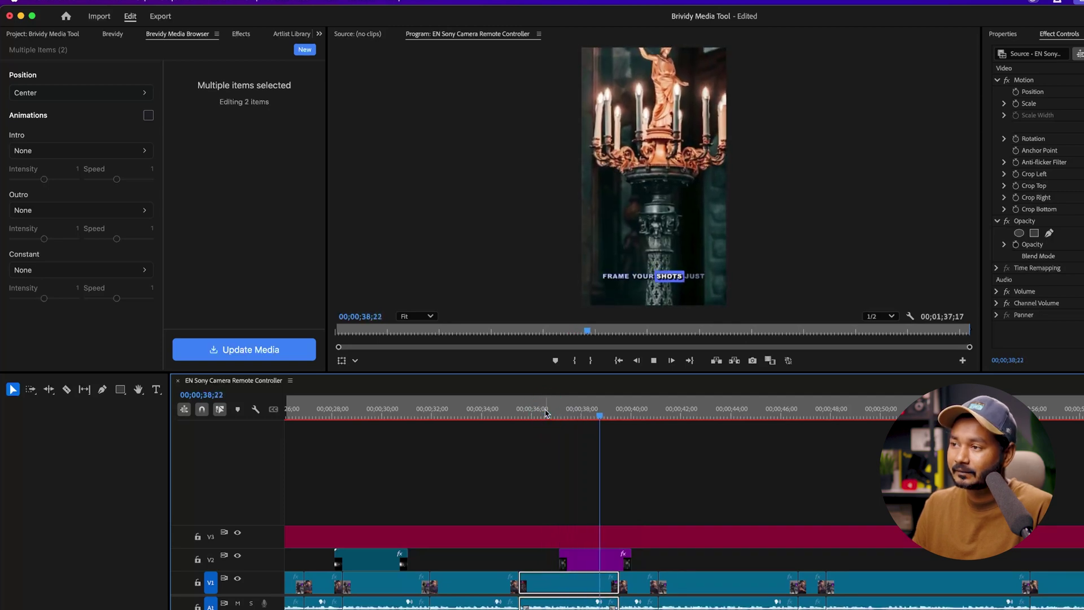
pyautogui.click(543, 417)
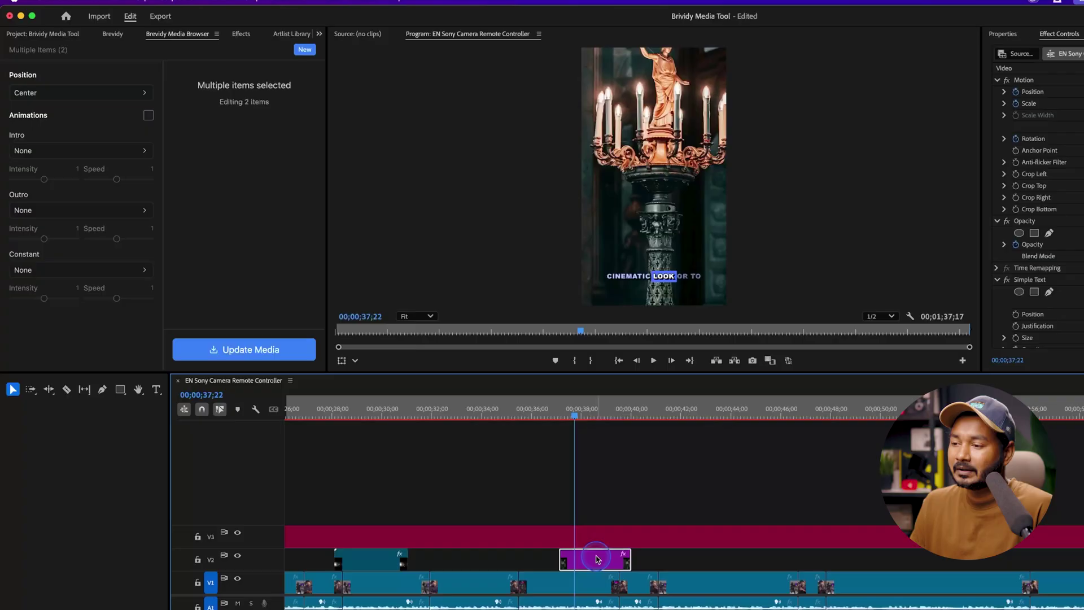
pyautogui.click(597, 558)
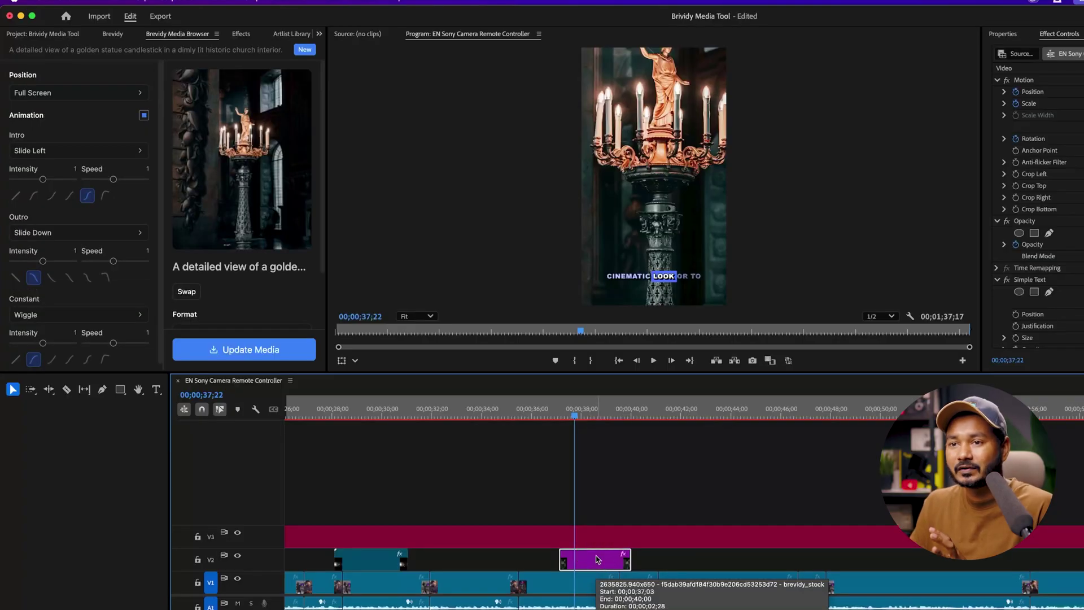
# - Set the candlestick image's intro animation to Position + Scale from Left
pyautogui.click(391, 438)
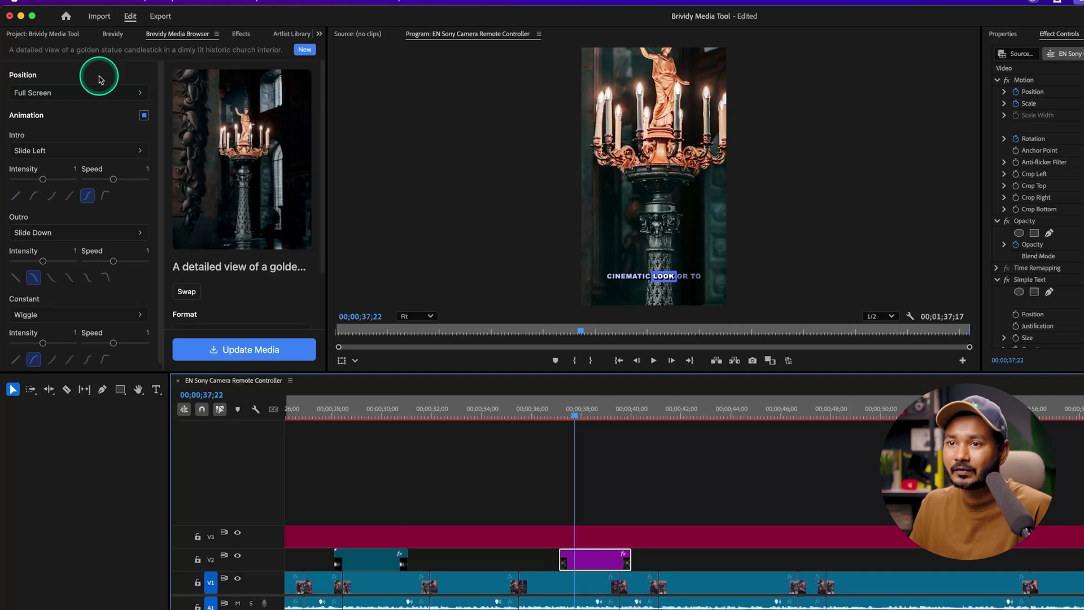
pyautogui.click(37, 158)
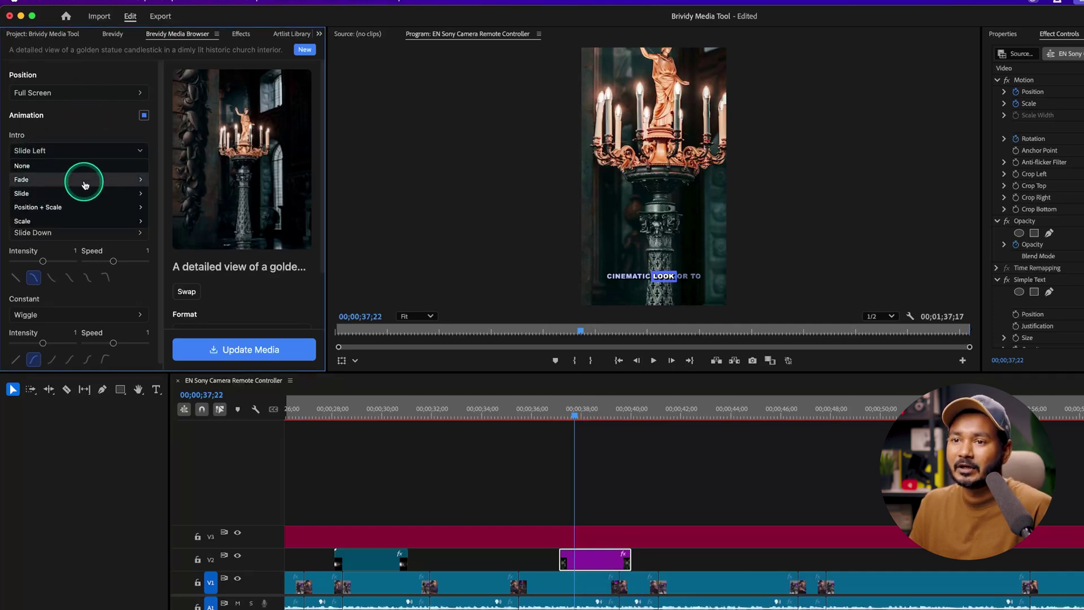
pyautogui.click(81, 205)
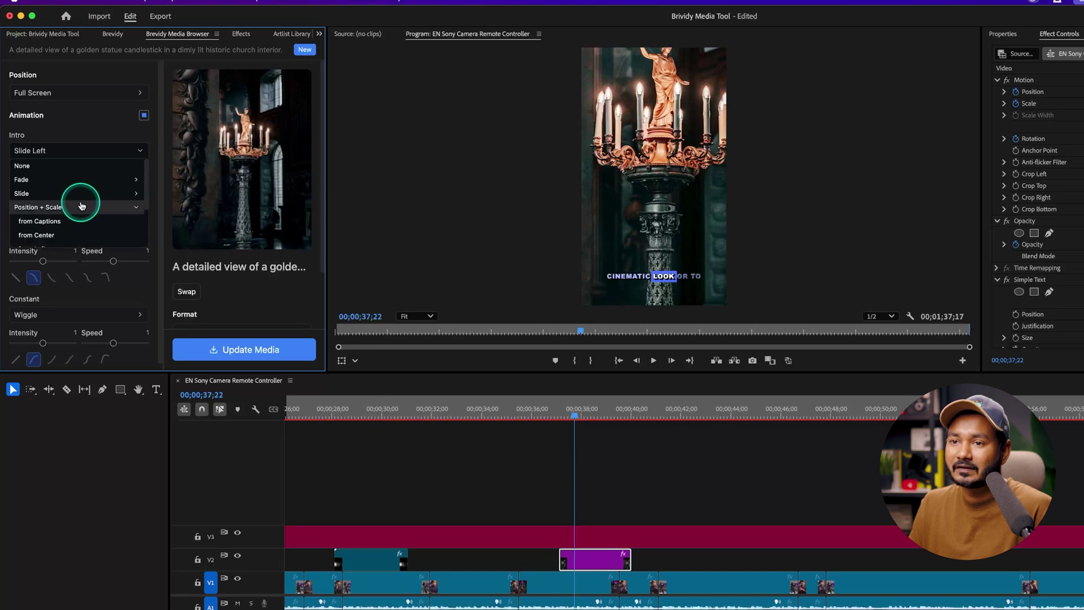
pyautogui.click(78, 223)
pyautogui.scroll(-2, 76, 225)
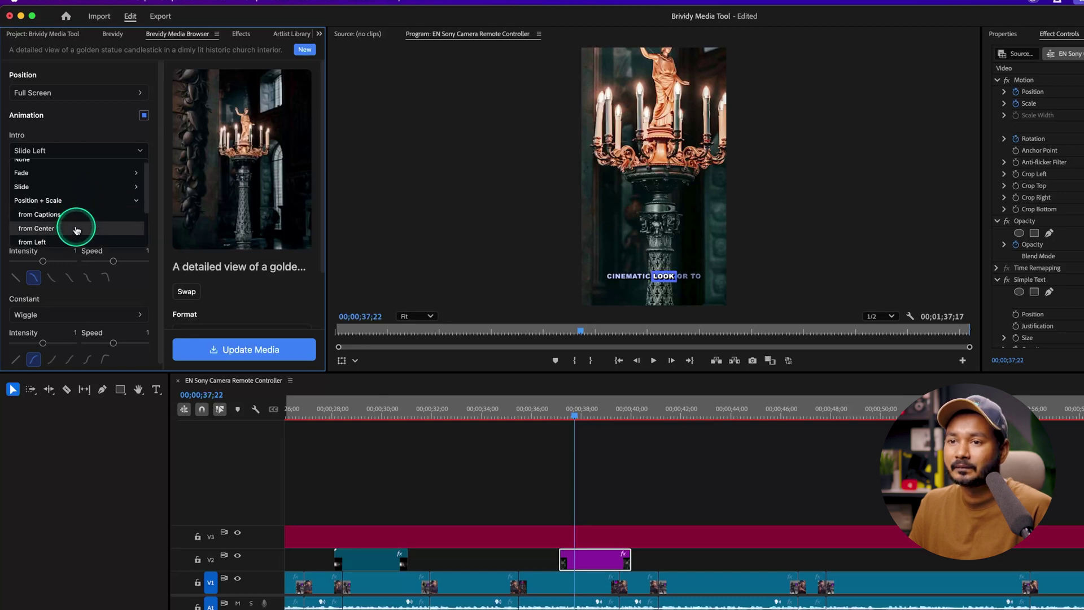
pyautogui.click(66, 223)
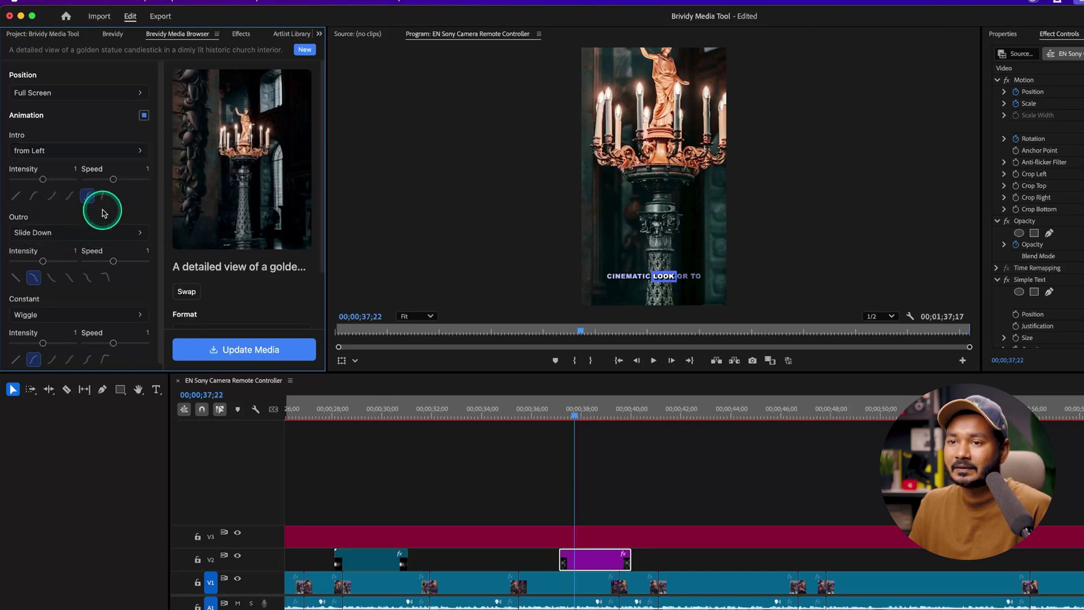
# - Give the image a Simple Fade outro, apply it with Update Media, and rewind to preview
pyautogui.click(37, 232)
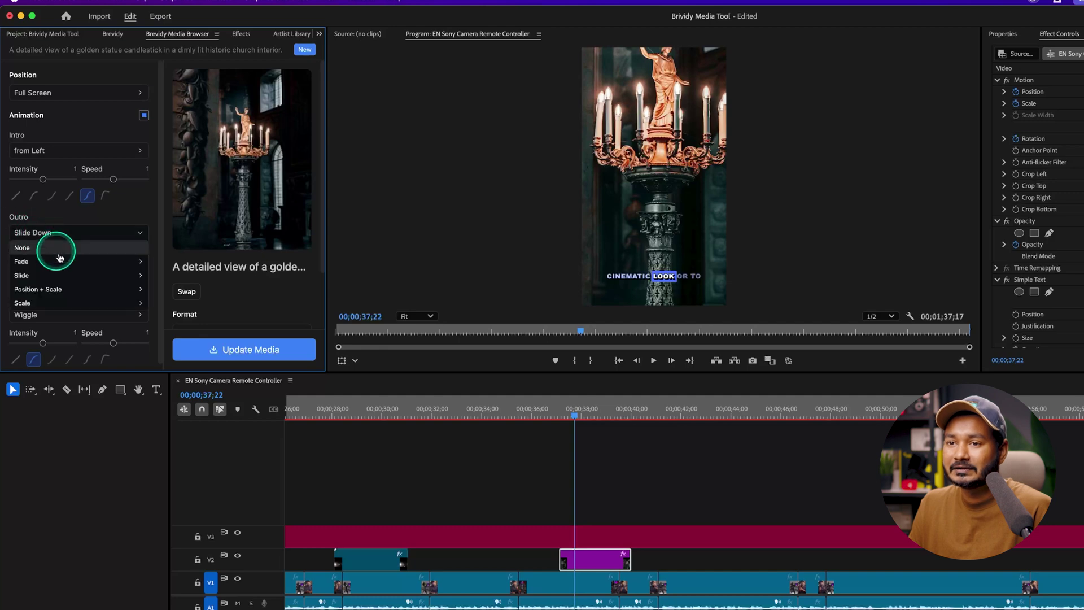
pyautogui.click(78, 266)
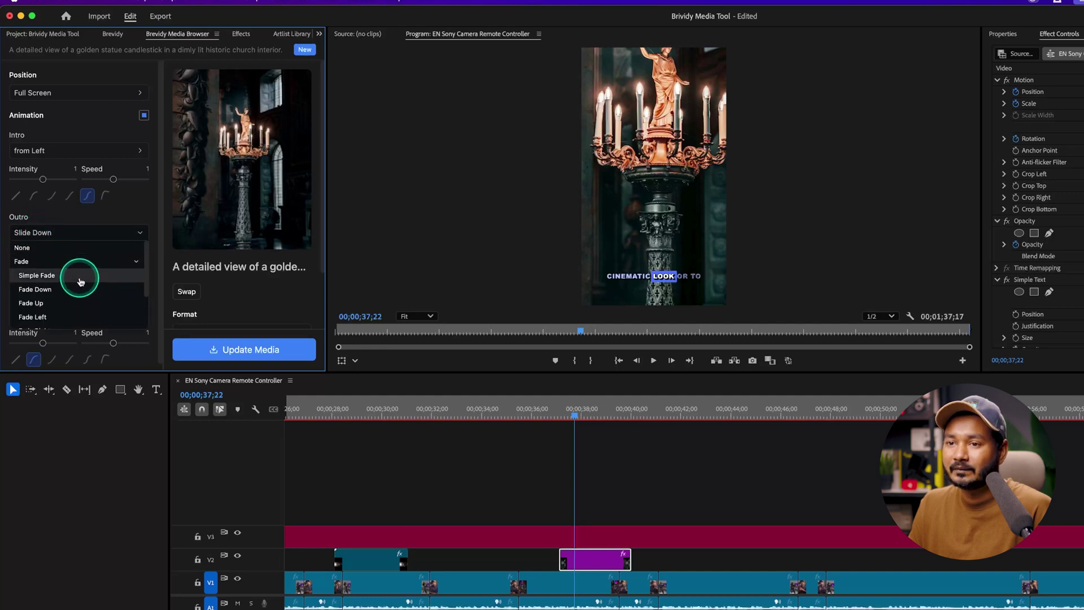
pyautogui.click(81, 277)
pyautogui.click(212, 344)
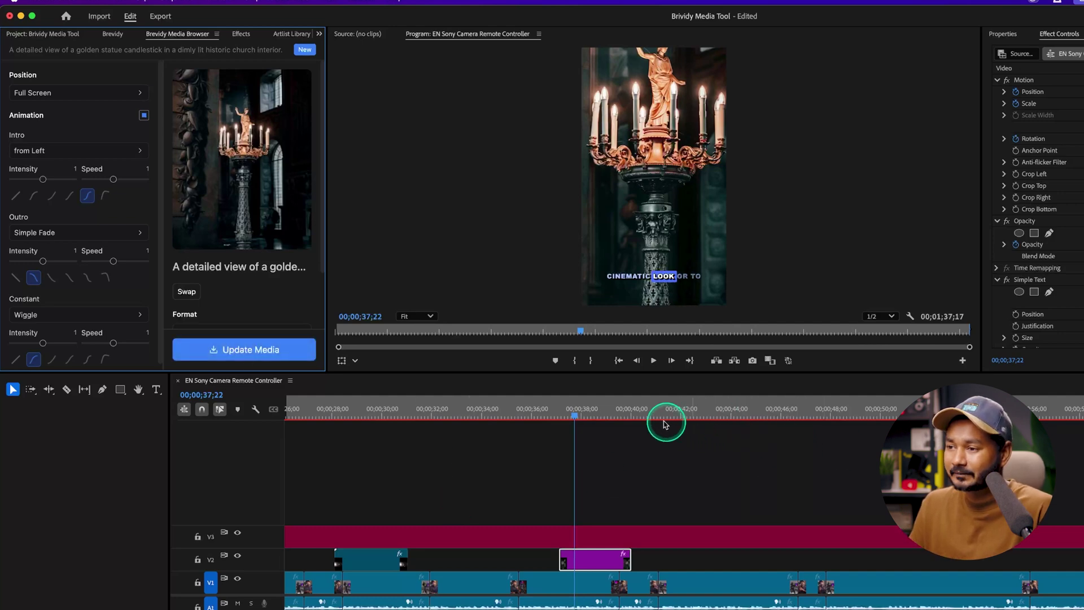
pyautogui.click(551, 412)
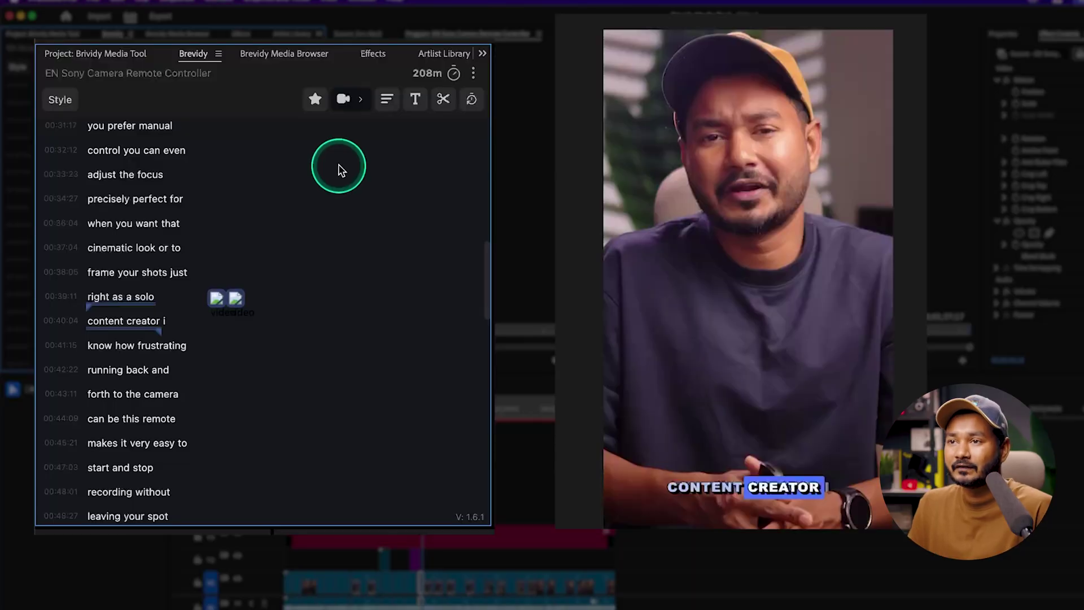
# - Open the chevron menu beside the camera icon in the Brevidy panel to reveal Suggest Media
pyautogui.click(362, 100)
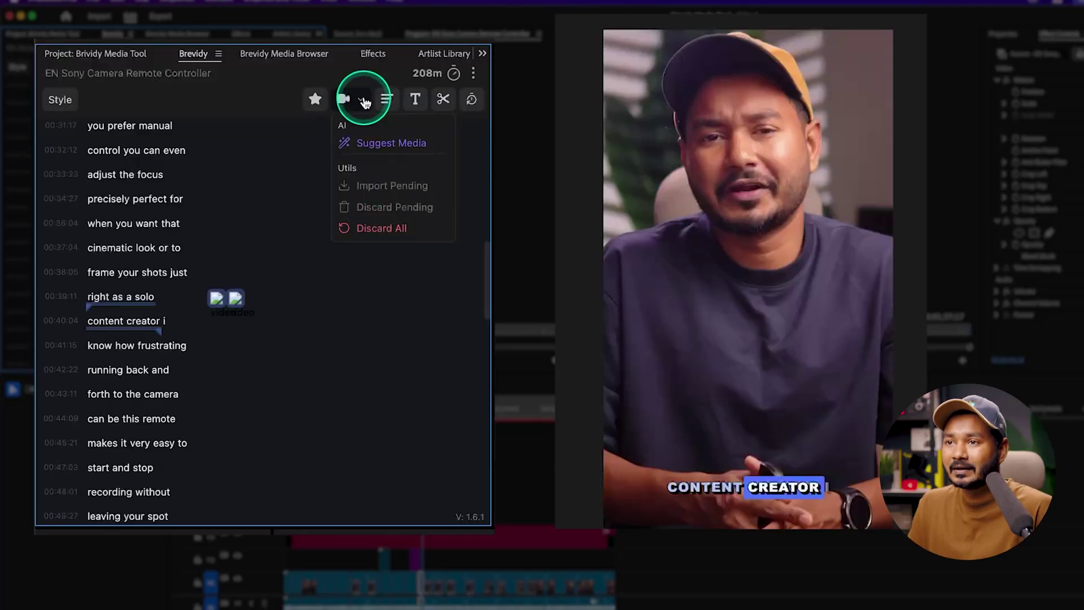
# - In Generate AI Suggestions, choose Google Animated emojis positioned Caption Relative > Above Captions
pyautogui.click(394, 147)
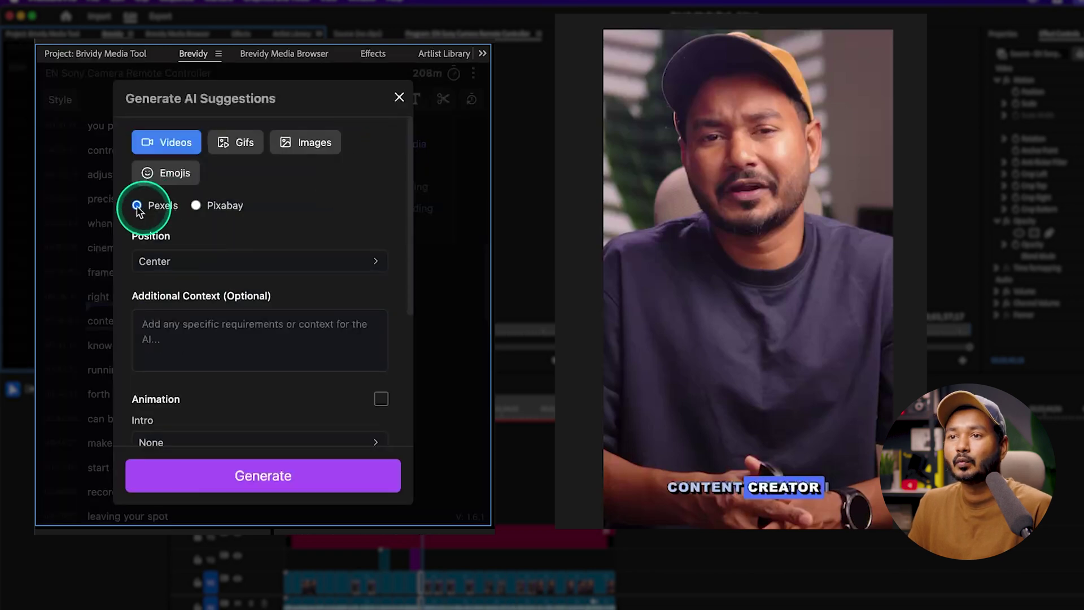
pyautogui.click(175, 179)
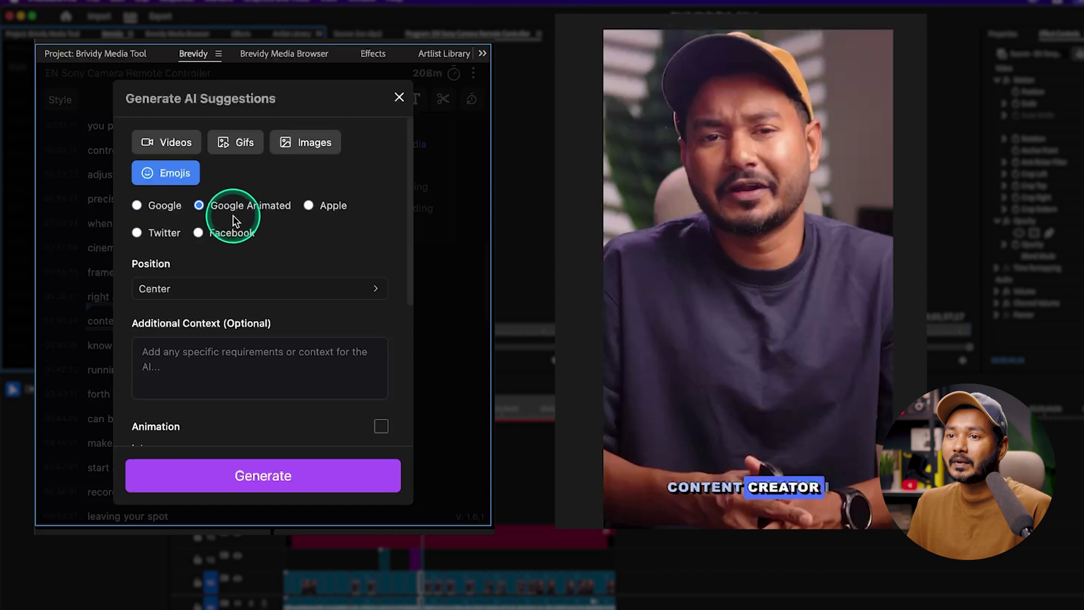
pyautogui.click(180, 288)
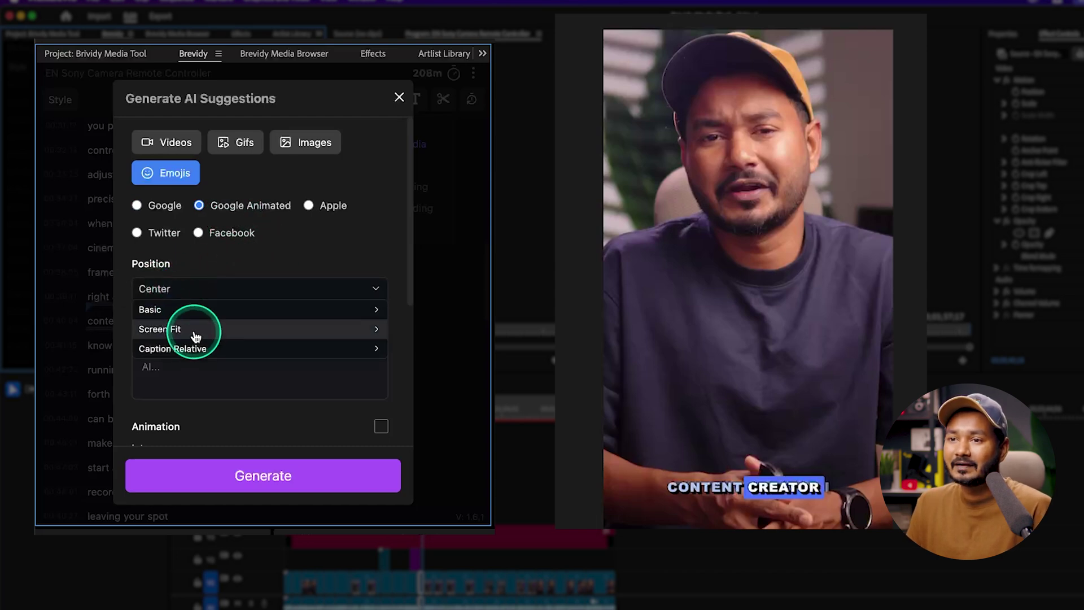
pyautogui.click(198, 349)
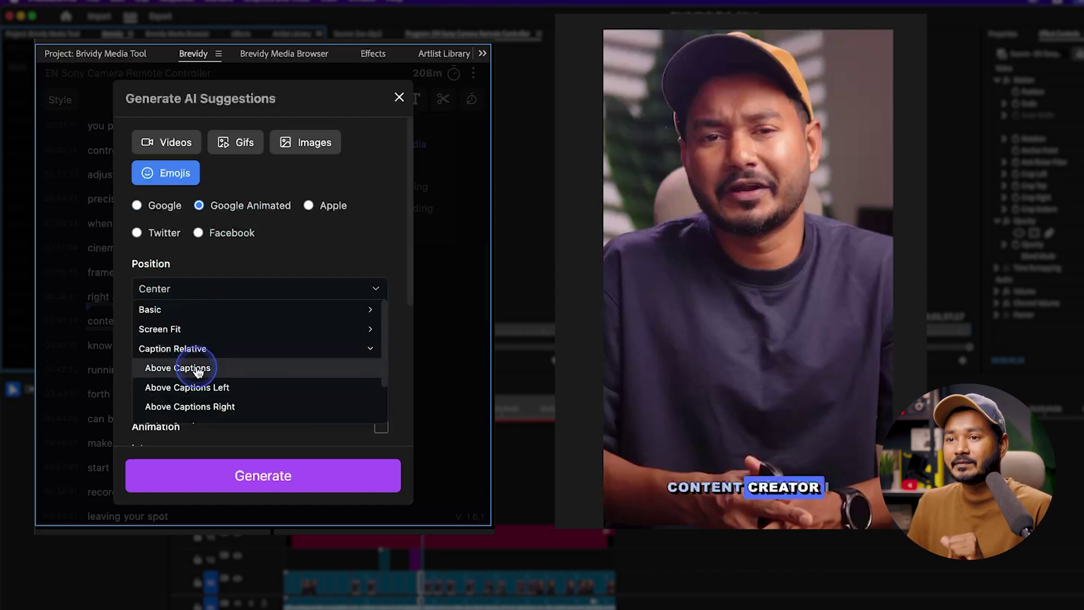
pyautogui.click(198, 369)
pyautogui.click(186, 357)
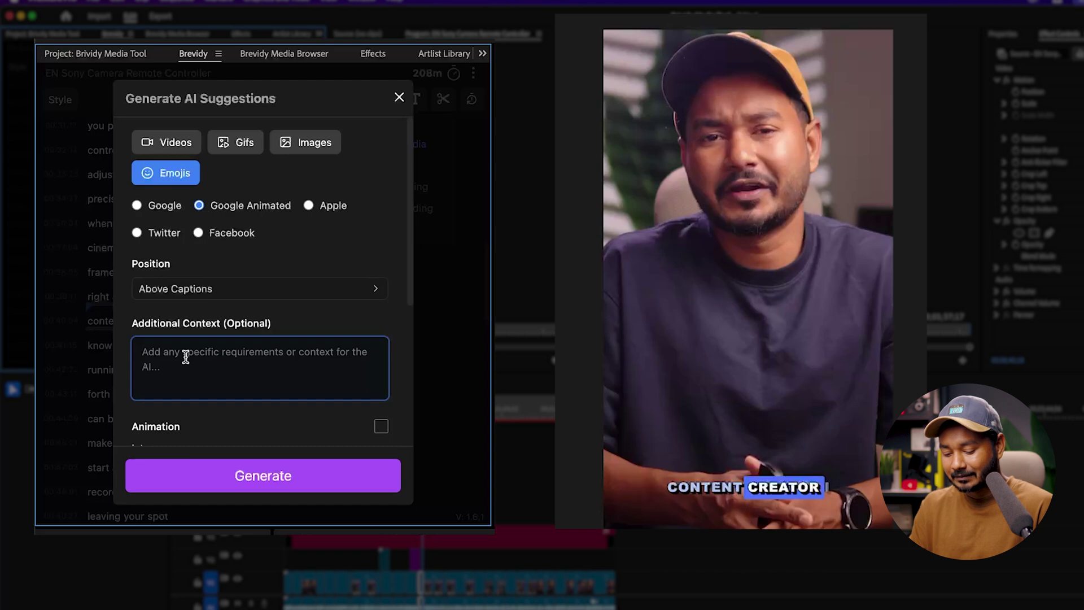
# - Add 'Make it funny' as context and set the emoji intro to Slide Up with S-curve easing
pyautogui.write('Make it funny')
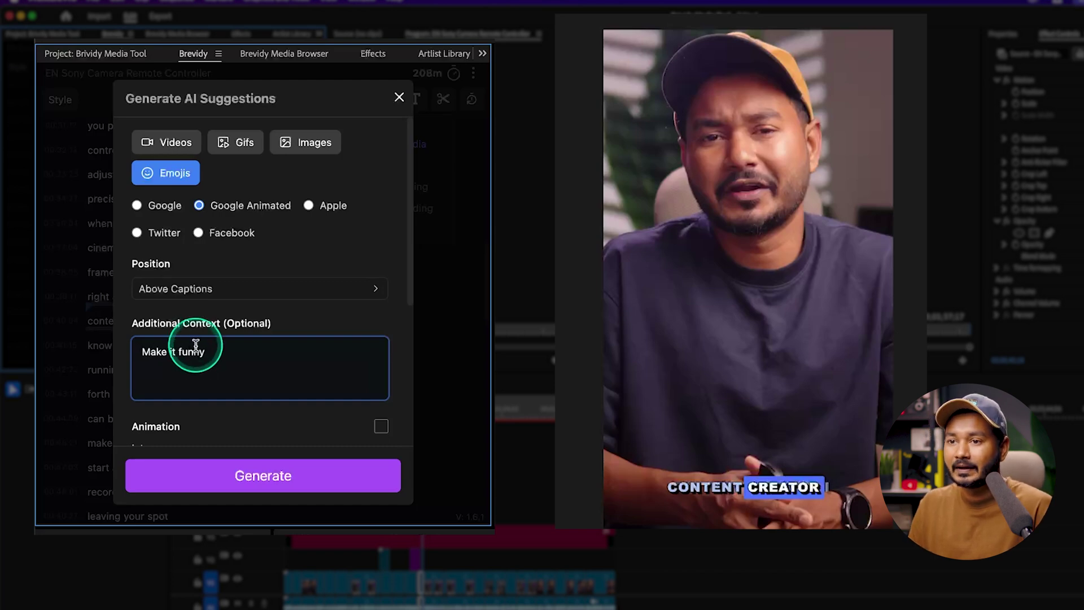
pyautogui.scroll(-3, 187, 416)
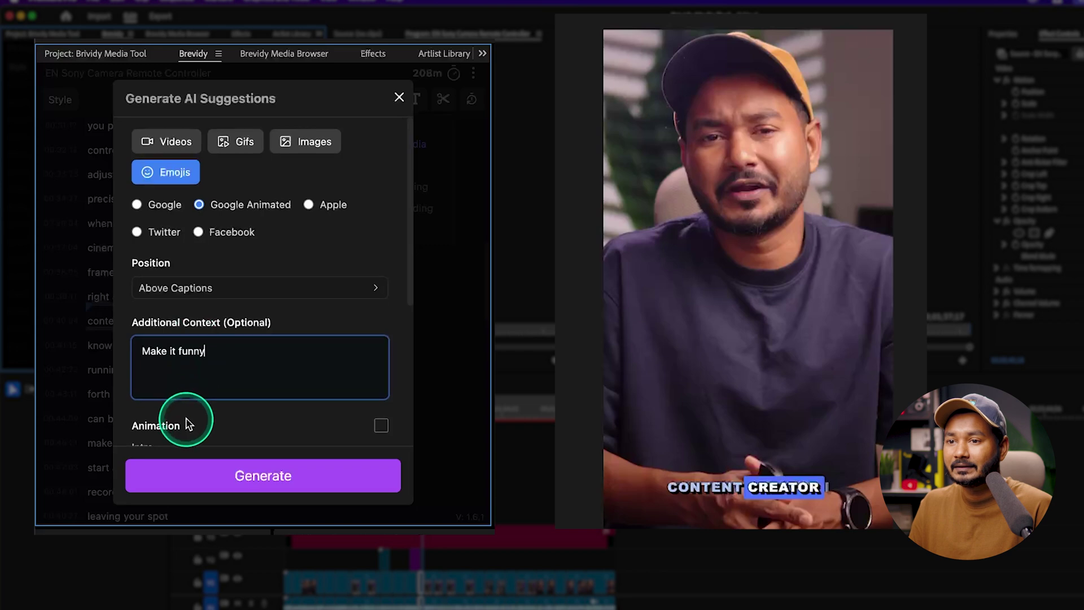
pyautogui.click(175, 388)
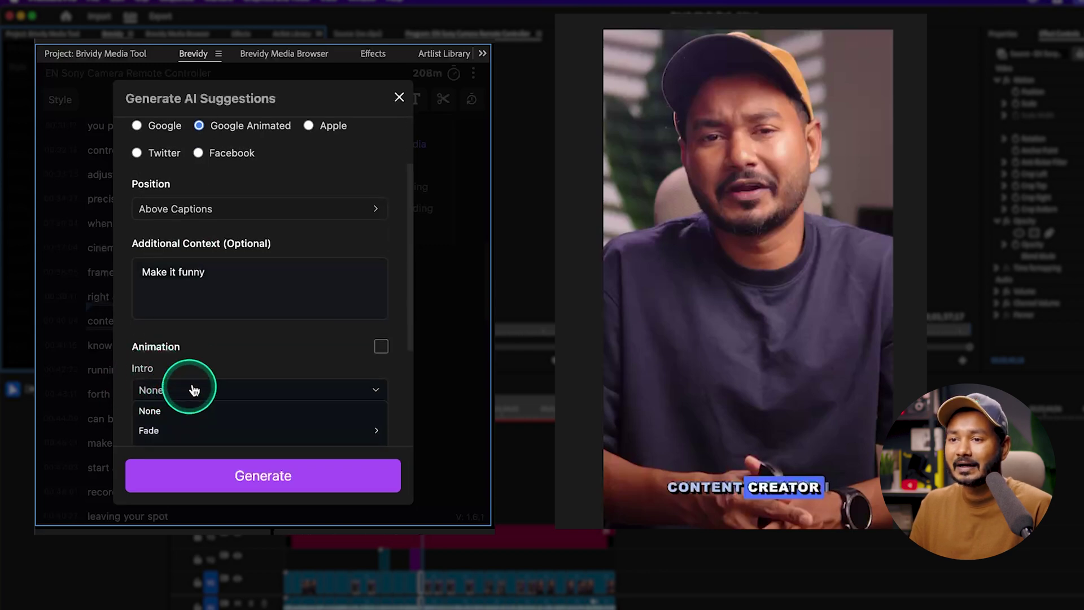
pyautogui.click(243, 416)
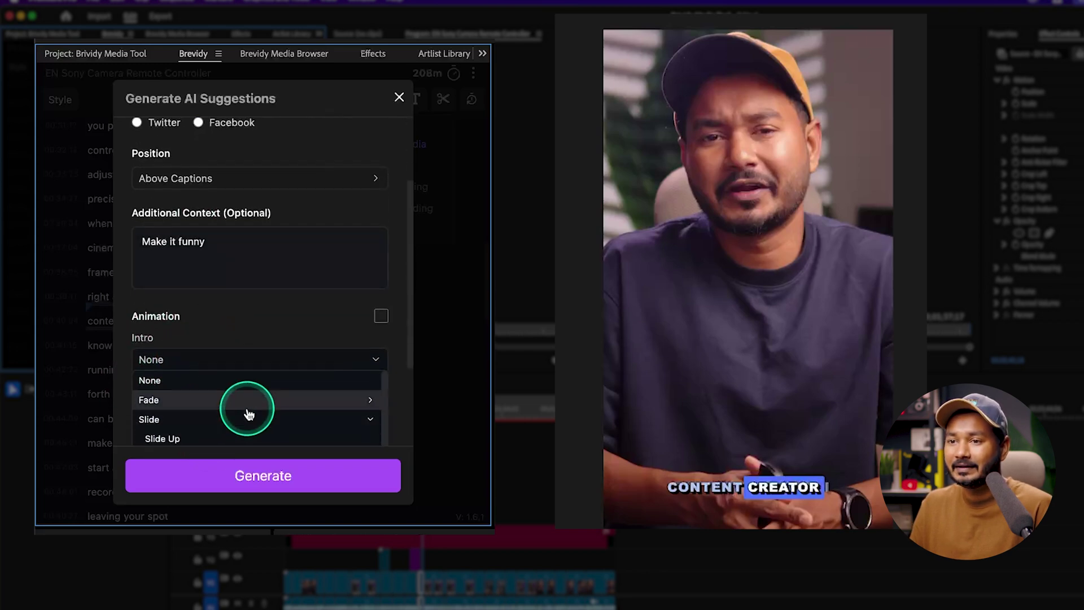
pyautogui.click(244, 411)
pyautogui.scroll(-2, 263, 315)
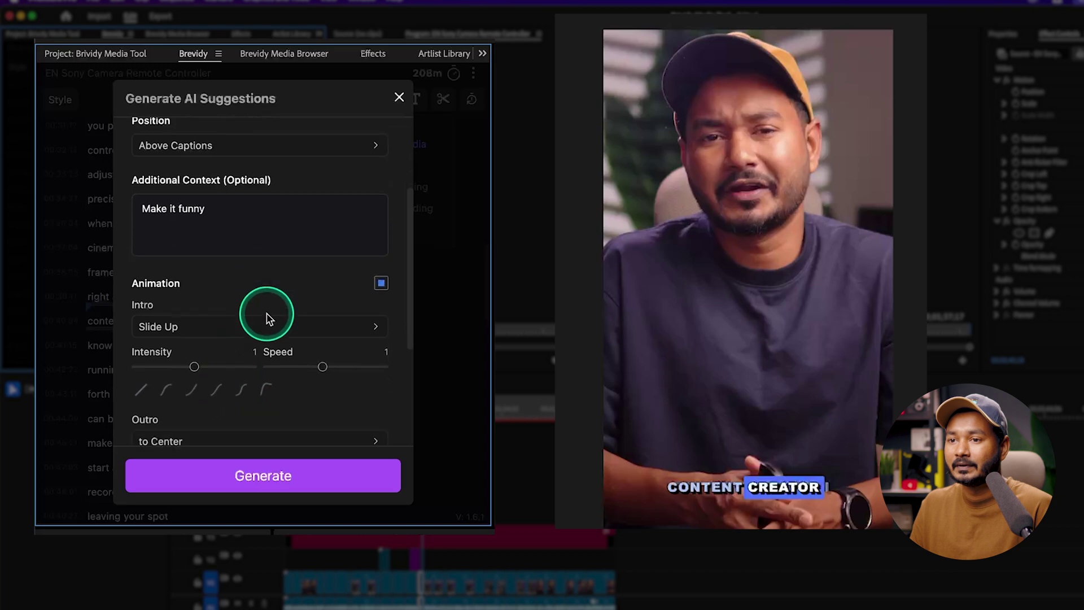
pyautogui.click(242, 368)
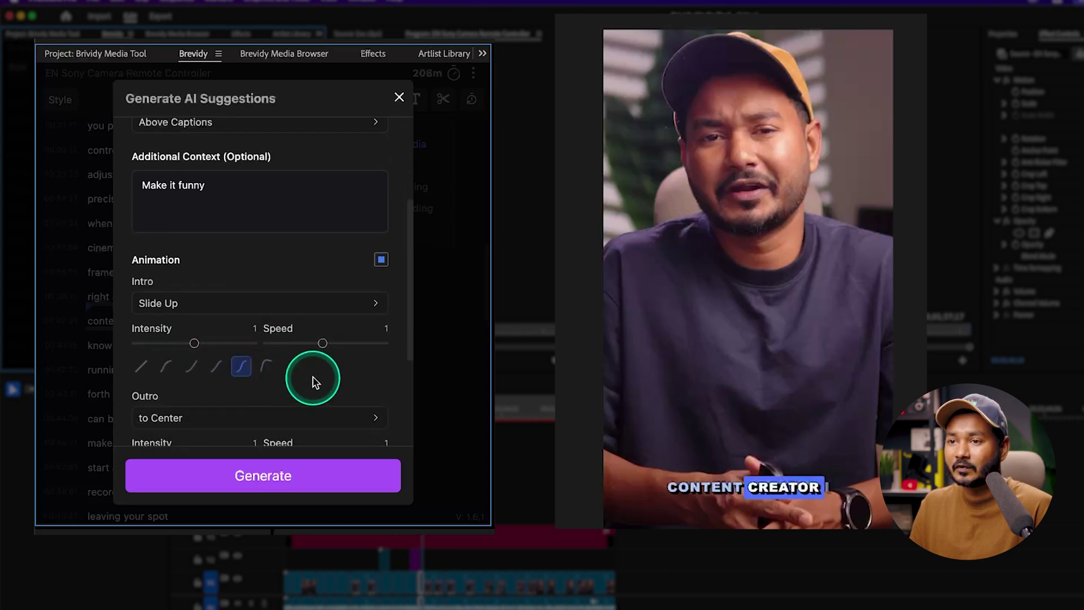
# - Set the emoji outro animation to Slide Down
pyautogui.scroll(-2, 310, 380)
pyautogui.click(259, 350)
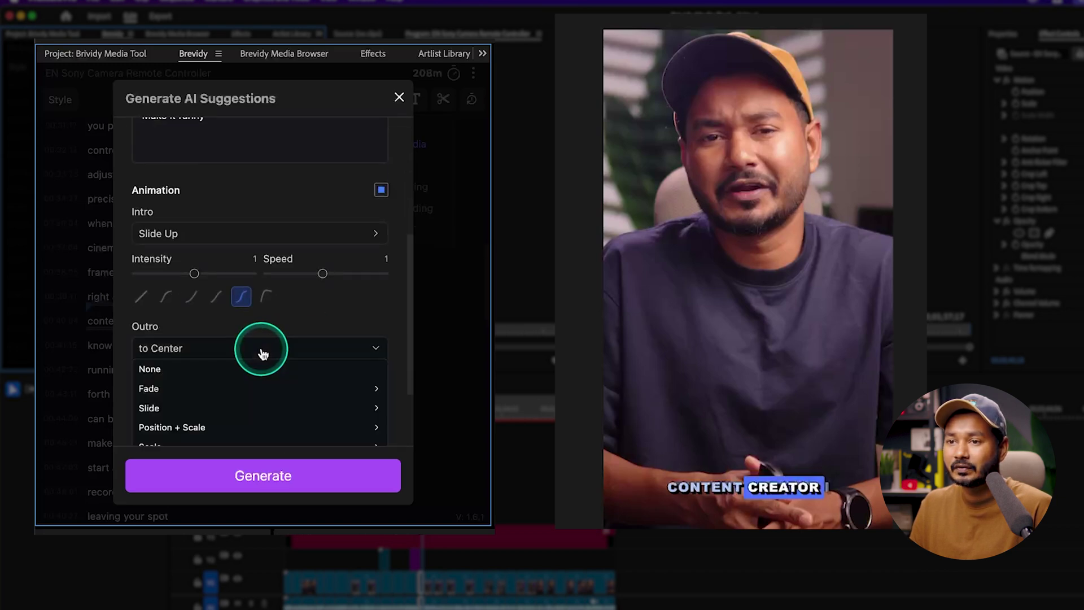
pyautogui.click(254, 408)
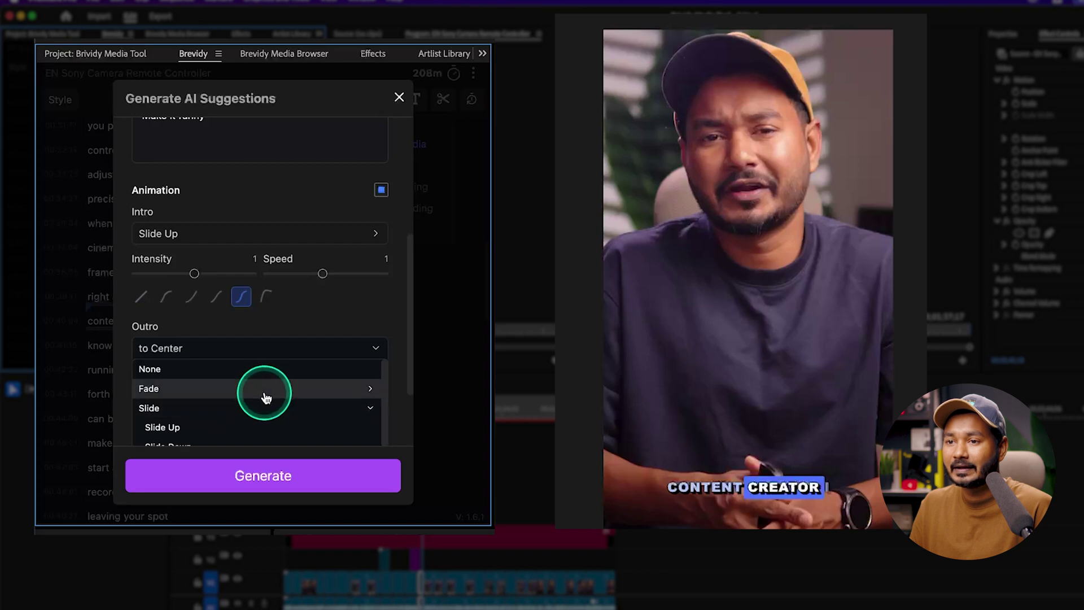
pyautogui.click(261, 410)
pyautogui.click(169, 411)
# - Set the constant animation to Wiggle and generate the AI emoji suggestions
pyautogui.scroll(-3, 292, 423)
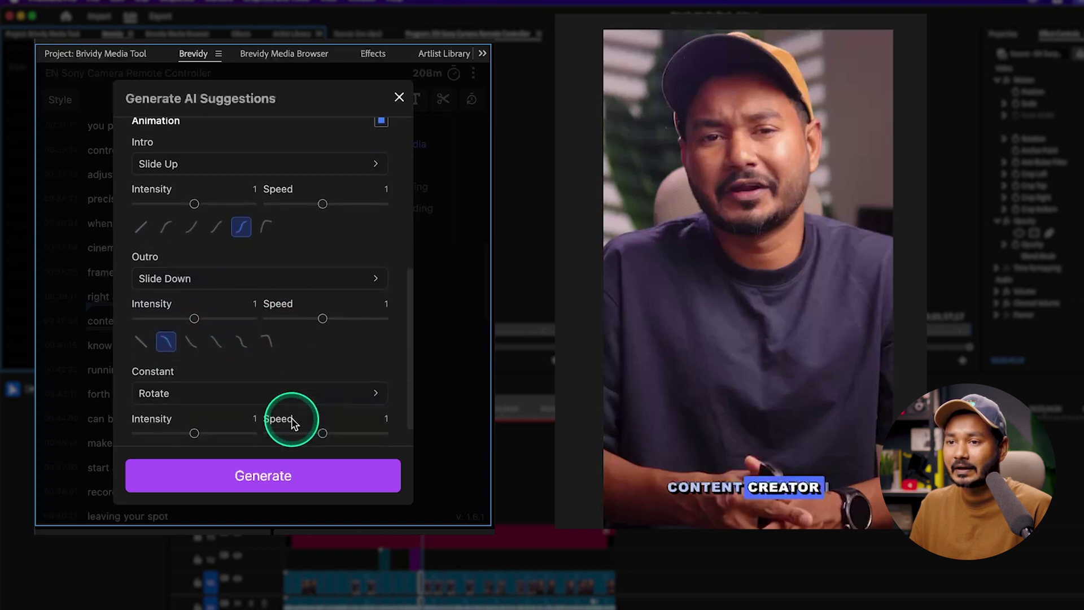
pyautogui.click(230, 393)
pyautogui.scroll(-1, 201, 429)
pyautogui.click(194, 398)
pyautogui.scroll(-1, 187, 429)
pyautogui.click(181, 423)
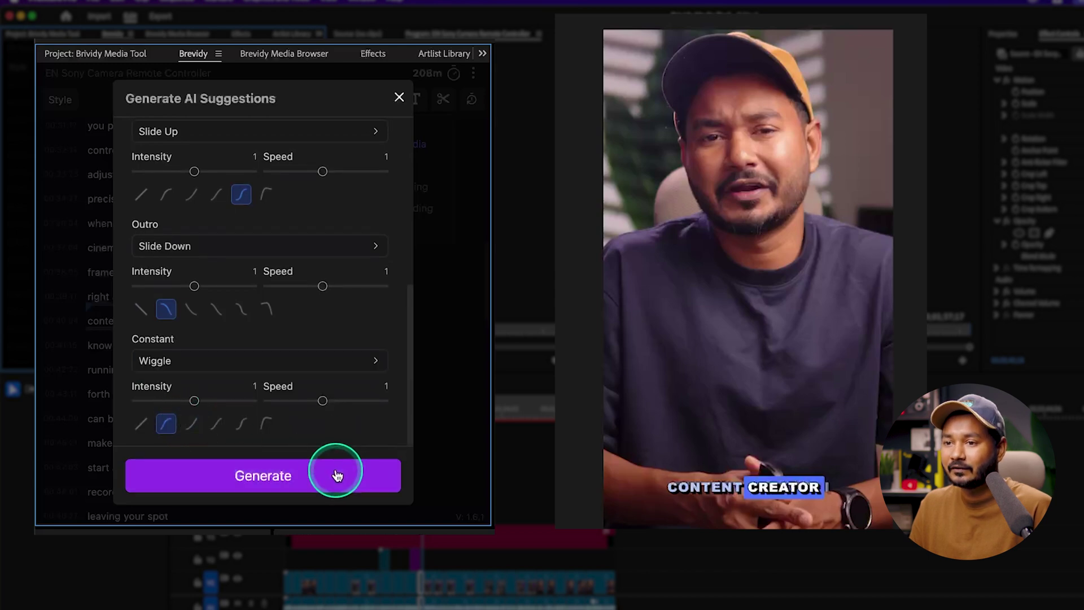
pyautogui.click(333, 476)
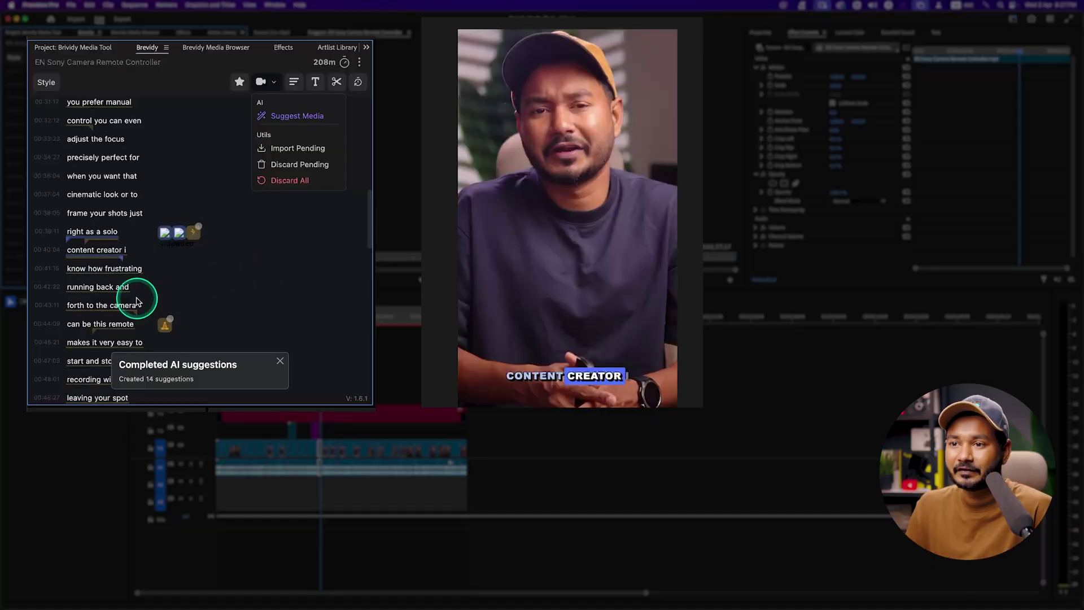
# - Import the 14 pending emoji suggestions from the Brevidy AI menu
pyautogui.scroll(-5, 244, 280)
pyautogui.scroll(-6, 190, 281)
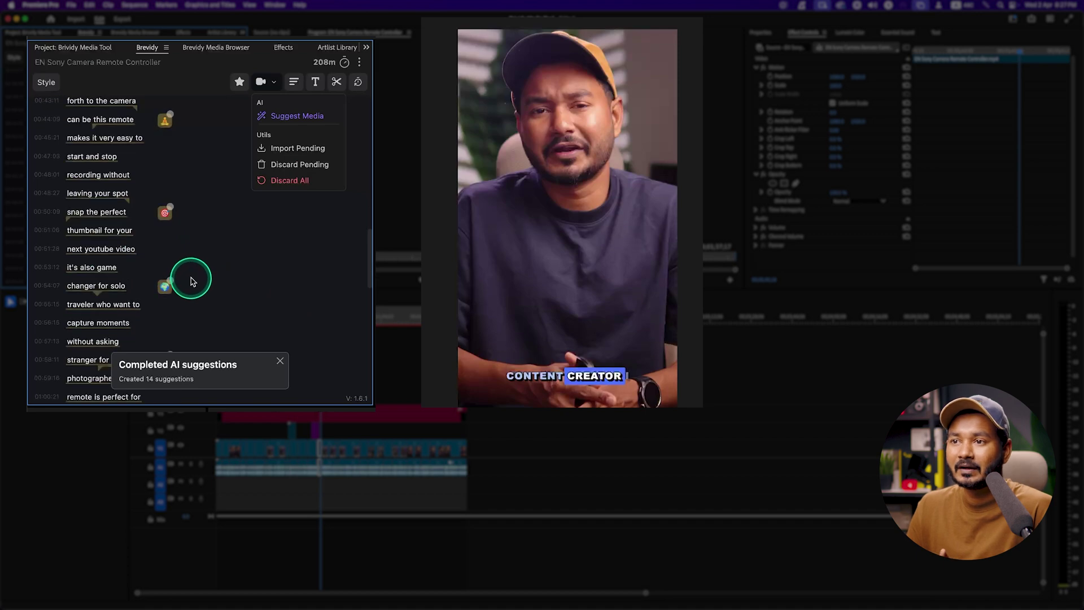
pyautogui.click(291, 150)
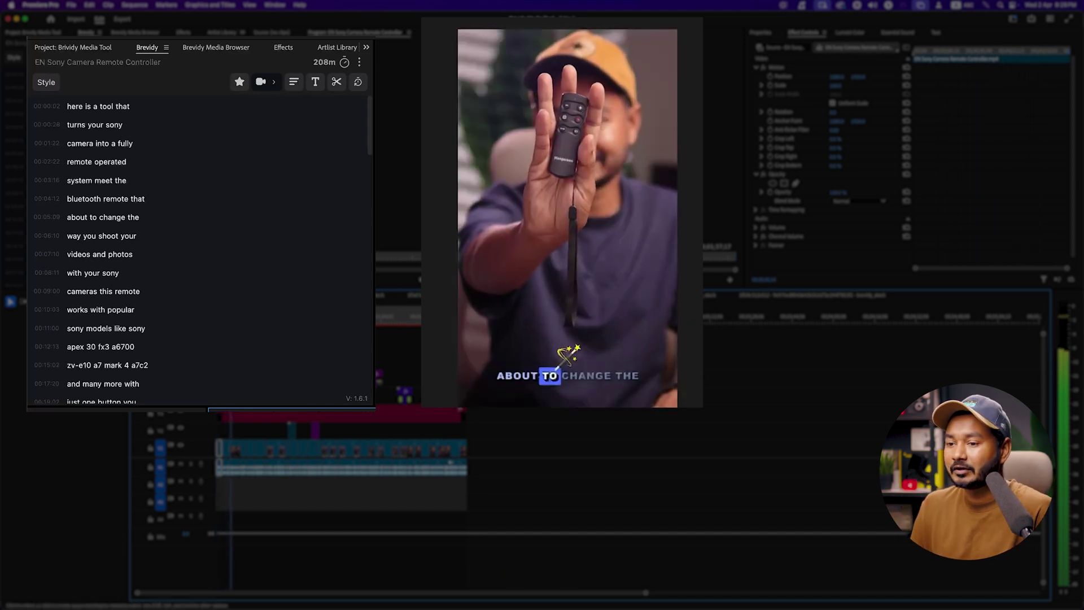
# - Play back to check the emojis above the captions, then select the emoji items
pyautogui.press('j')
pyautogui.press('j')
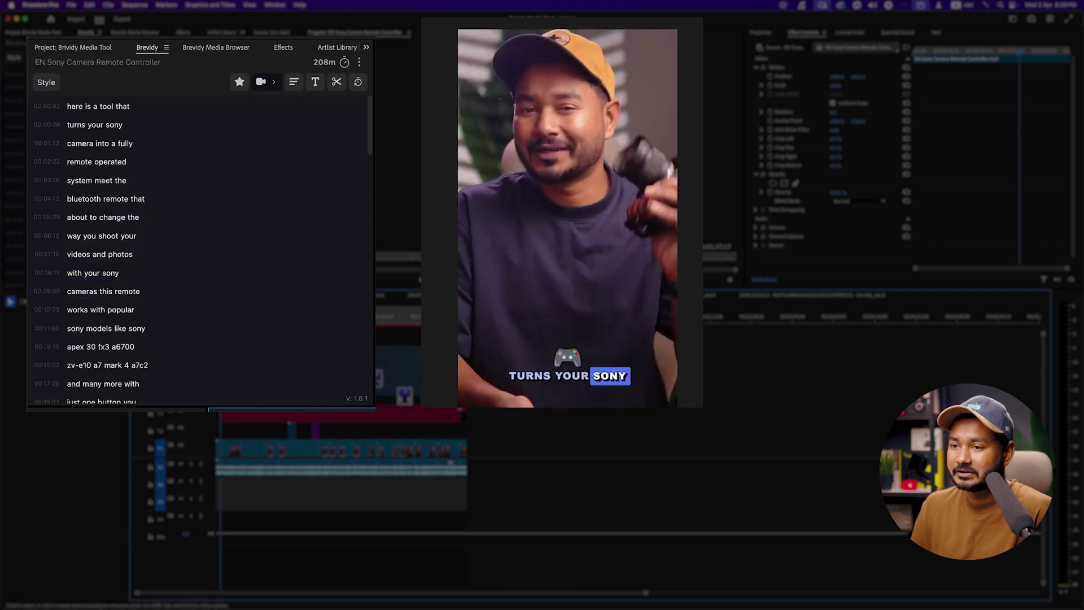
pyautogui.click(188, 346)
# - Open the Media Browser with all 14 emojis selected and insert them with the shared settings
pyautogui.click(206, 47)
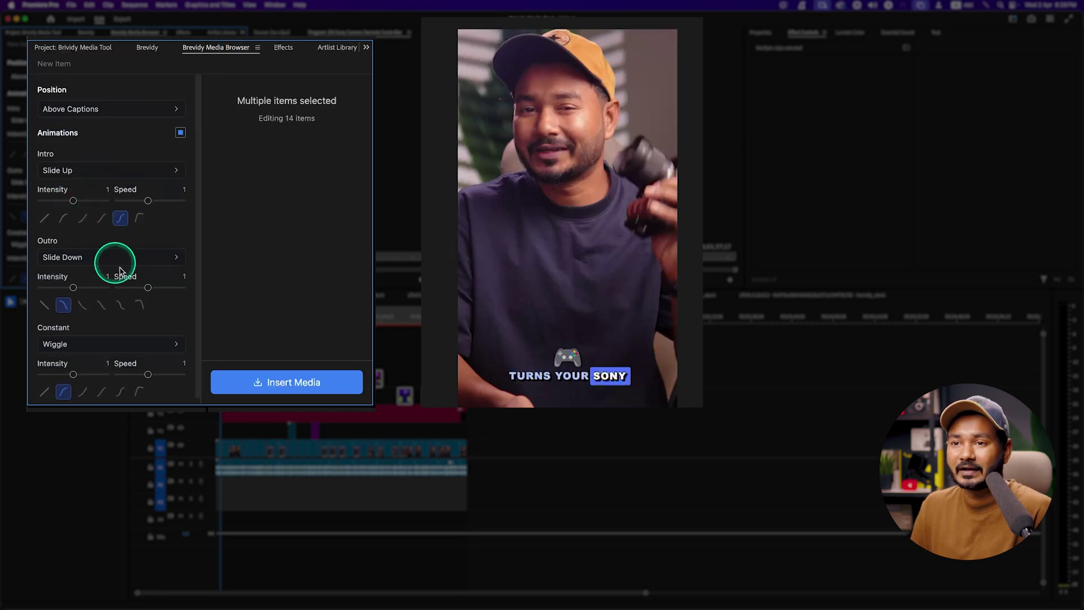
pyautogui.click(359, 386)
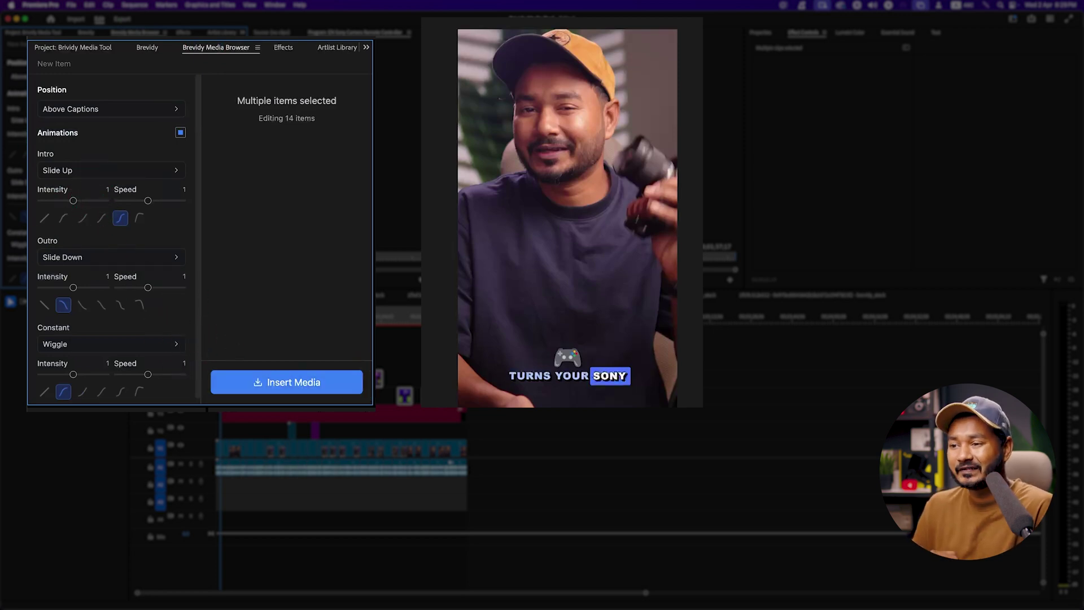